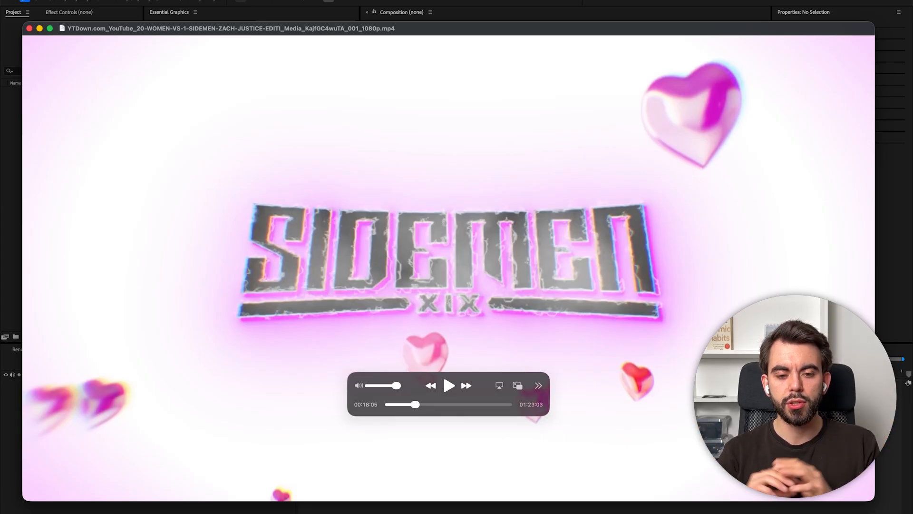
# Switch from the reference video to After Effects and create a 1920 x 1080 composition at 30 fps lasting 0:00:09:04
pyautogui.press('space')
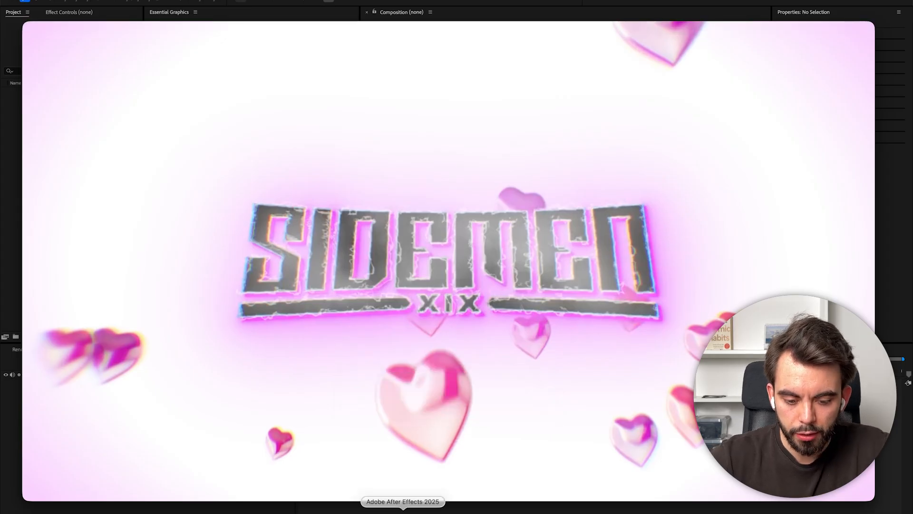
pyautogui.click(399, 509)
pyautogui.click(369, 198)
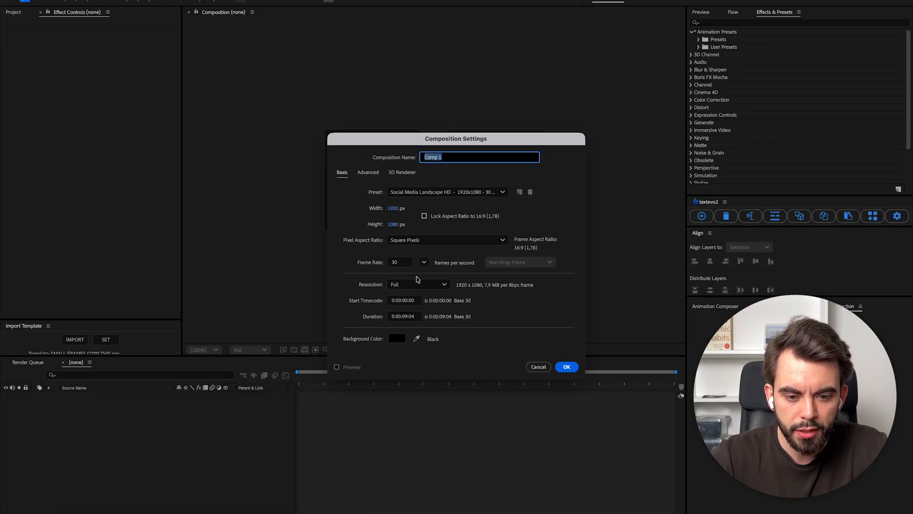
pyautogui.click(567, 367)
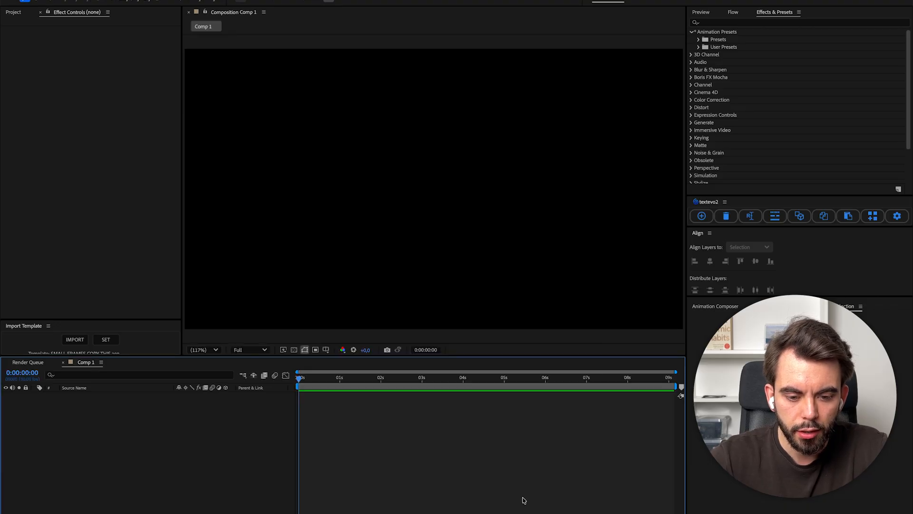
# Add a text layer reading "Sidemen" to the composition
pyautogui.hotkey('ctrl', 't')
pyautogui.click(412, 202)
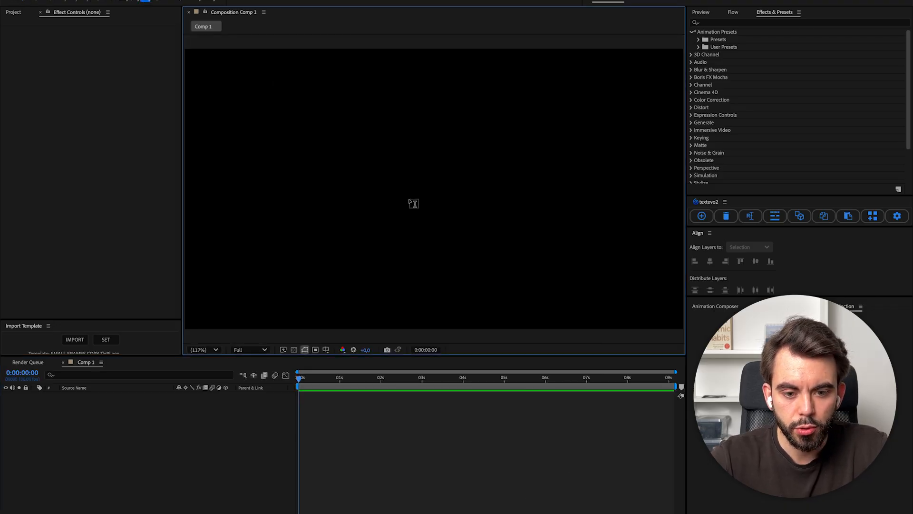
pyautogui.write('Sidem')
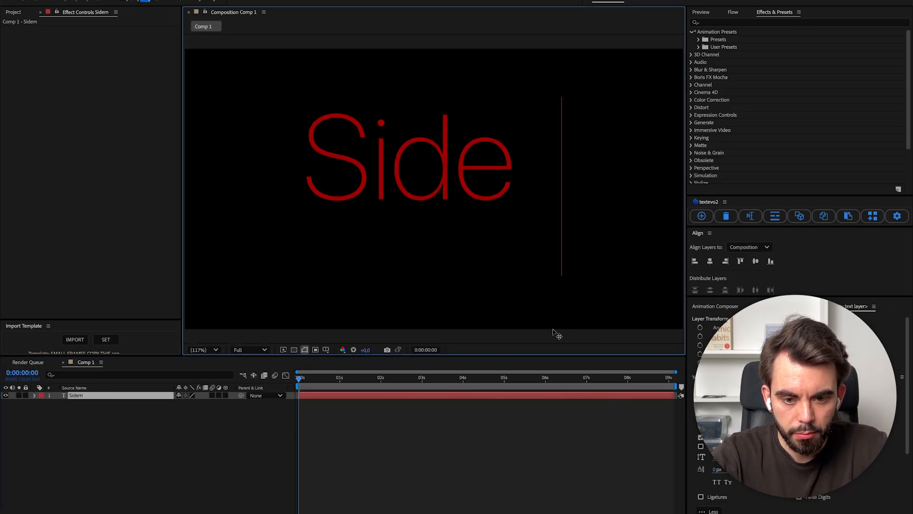
pyautogui.write('en')
pyautogui.hotkey('ctrl', 'a')
pyautogui.click(383, 398)
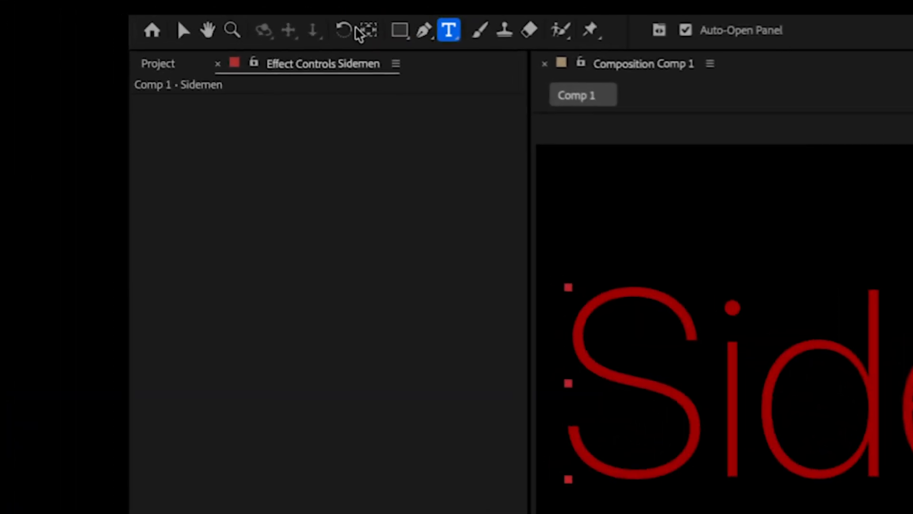
# Centre the text layer's anchor point within the text and align the layer to the composition's centre horizontally and vertically
pyautogui.click(109, 1)
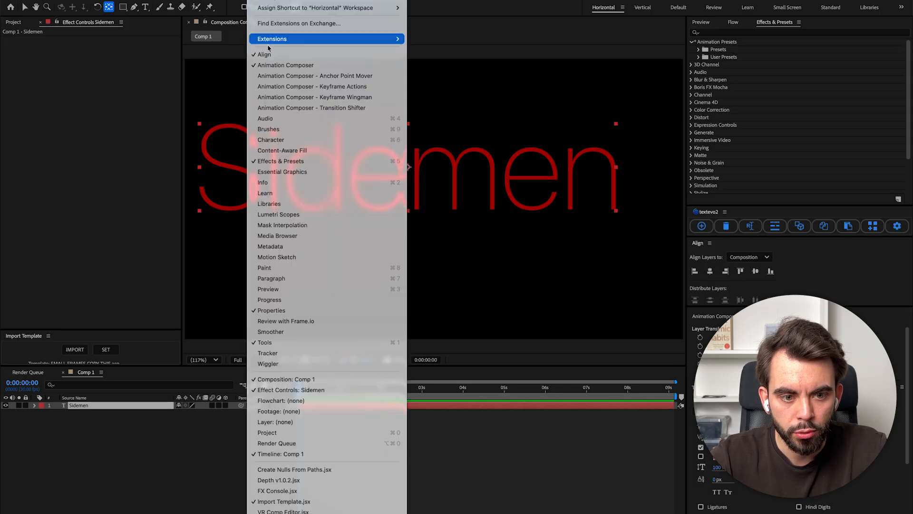
pyautogui.click(712, 275)
pyautogui.click(711, 273)
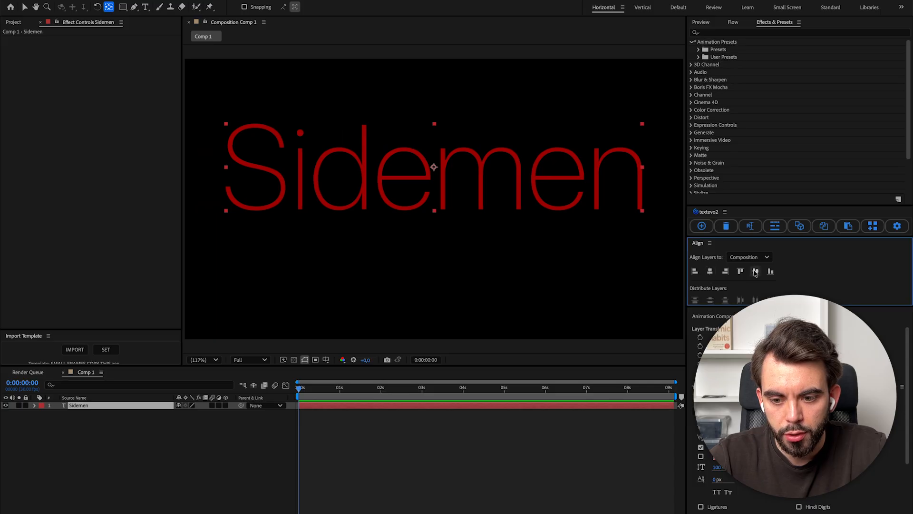
pyautogui.click(756, 271)
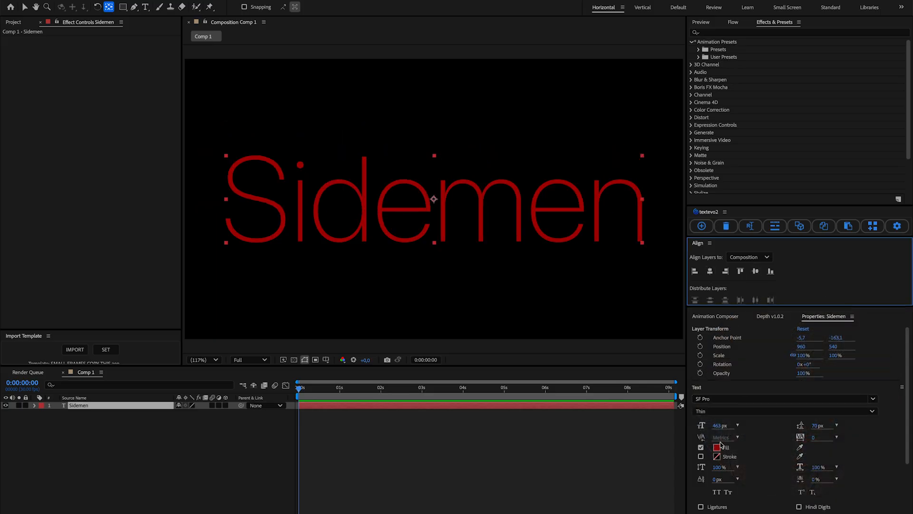
# Reduce the Sidemen text's font size to 304 px, recentre its anchor point and align the layer to the composition's vertical centre
pyautogui.moveTo(718, 427); pyautogui.dragTo(647, 428)
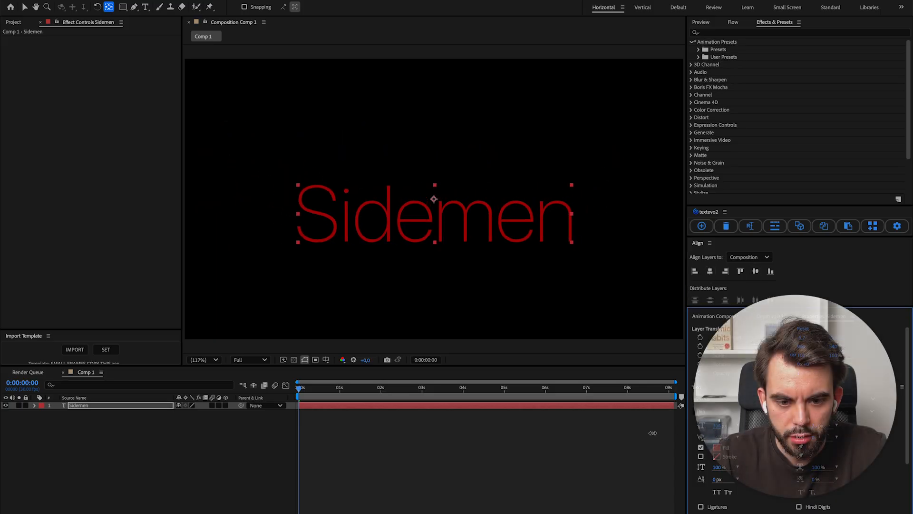
pyautogui.hotkey('ctrl', 'alt', 'Home')
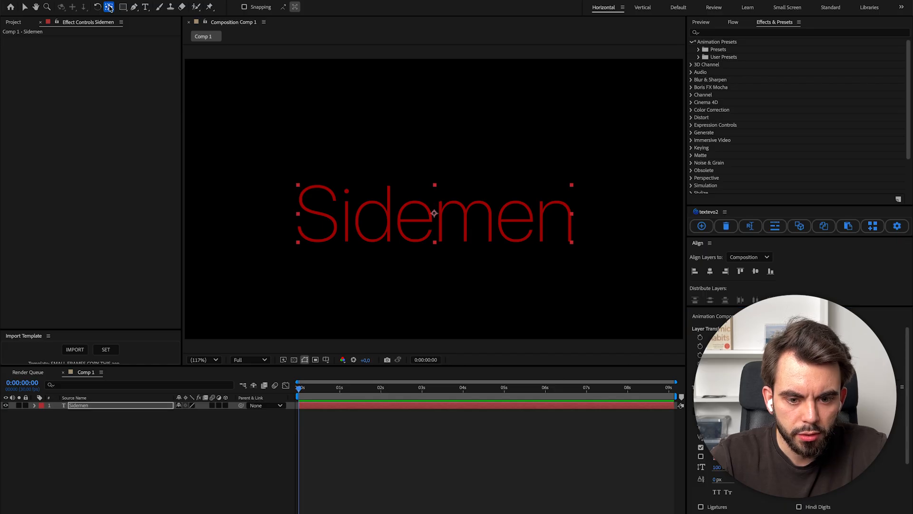
pyautogui.click(755, 270)
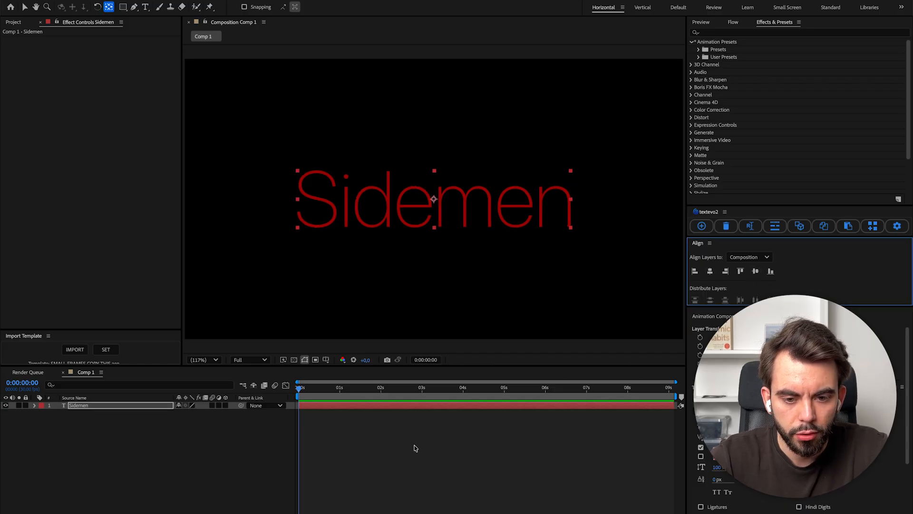
# Set the Sidemen text's font style to Medium, keeping it centred in the composition
pyautogui.click(414, 447)
pyautogui.click(523, 406)
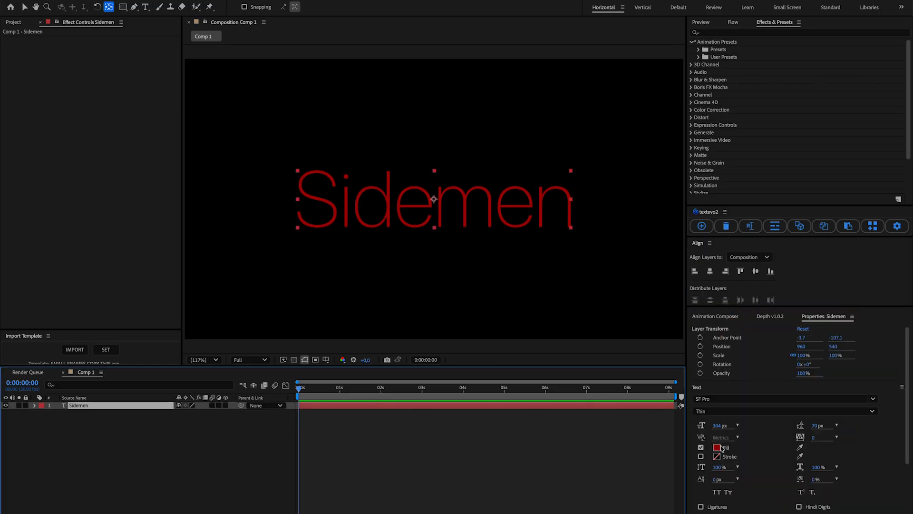
pyautogui.click(719, 411)
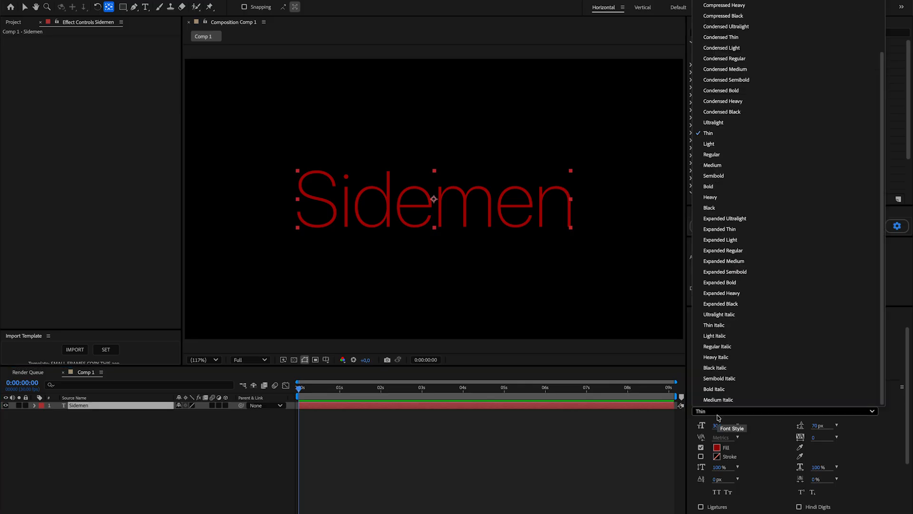
pyautogui.press('Escape')
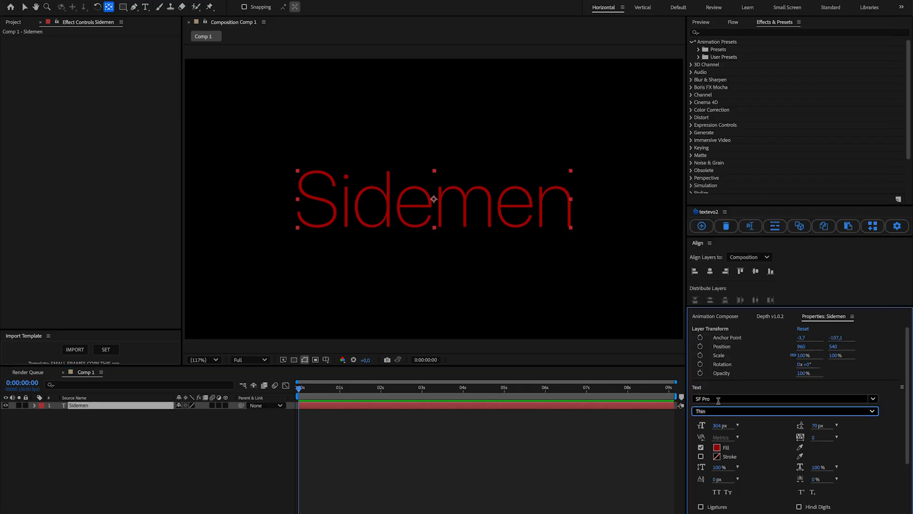
pyautogui.click(718, 411)
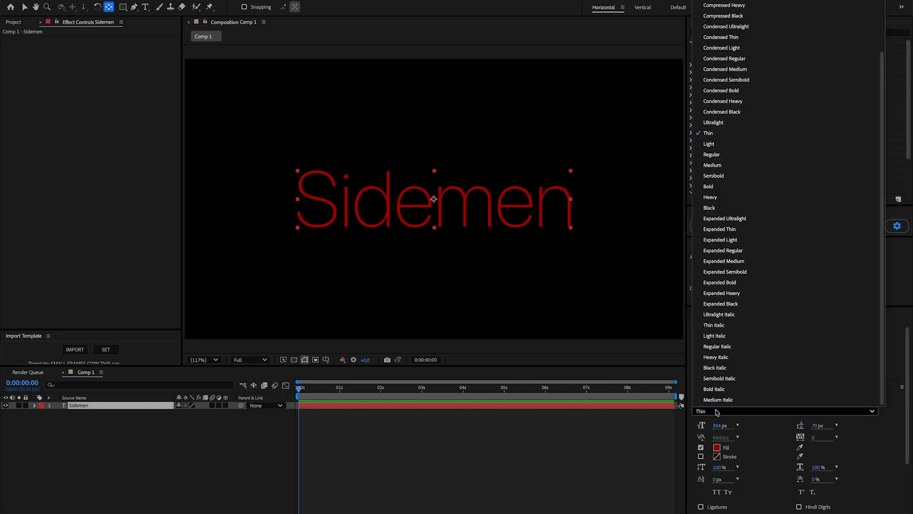
pyautogui.click(764, 165)
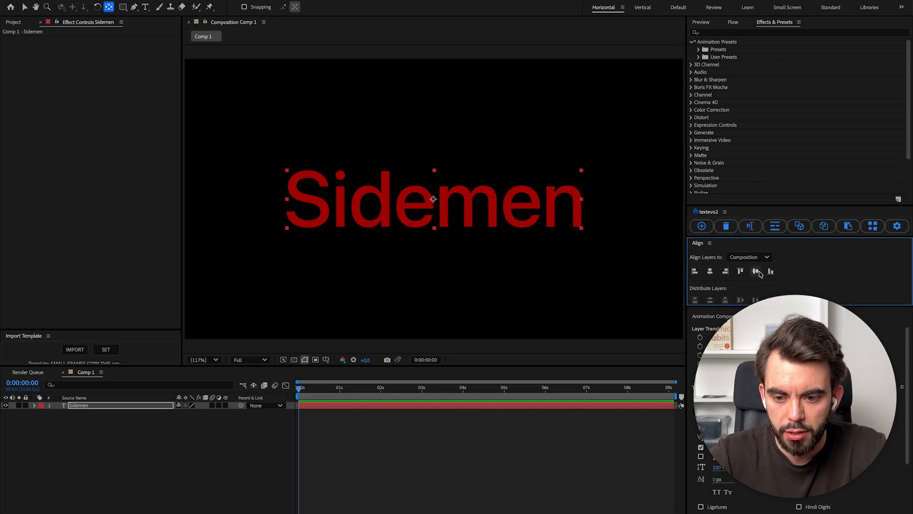
pyautogui.click(615, 442)
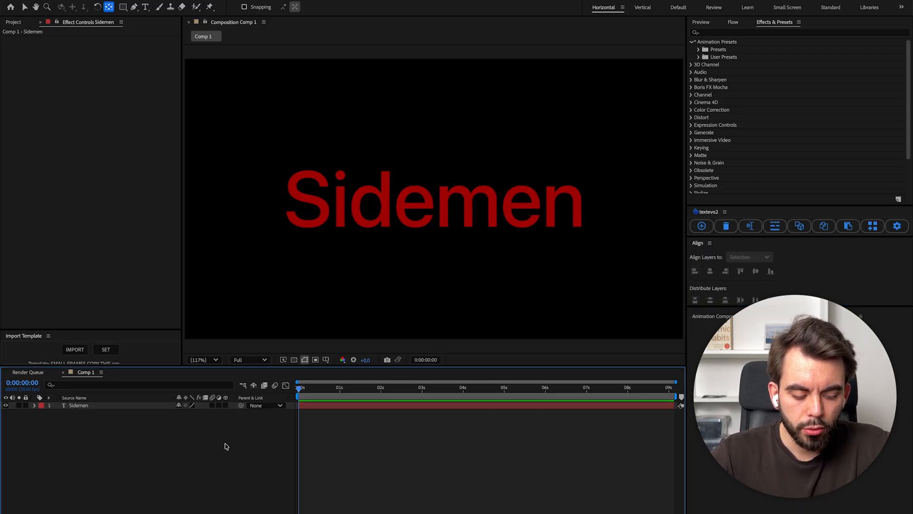
# Create a white 1920 x 1080 solid and place it below the Sidemen text layer as a background
pyautogui.hotkey('ctrl', 'y')
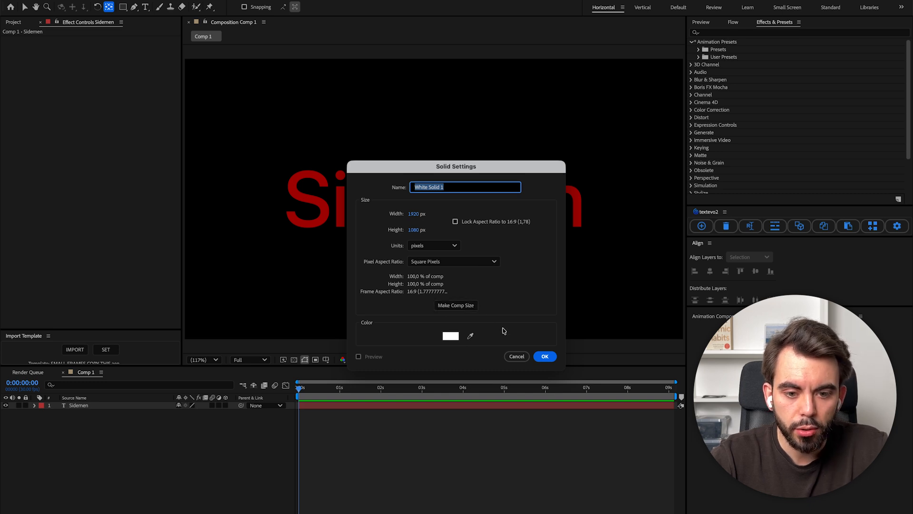
pyautogui.click(540, 355)
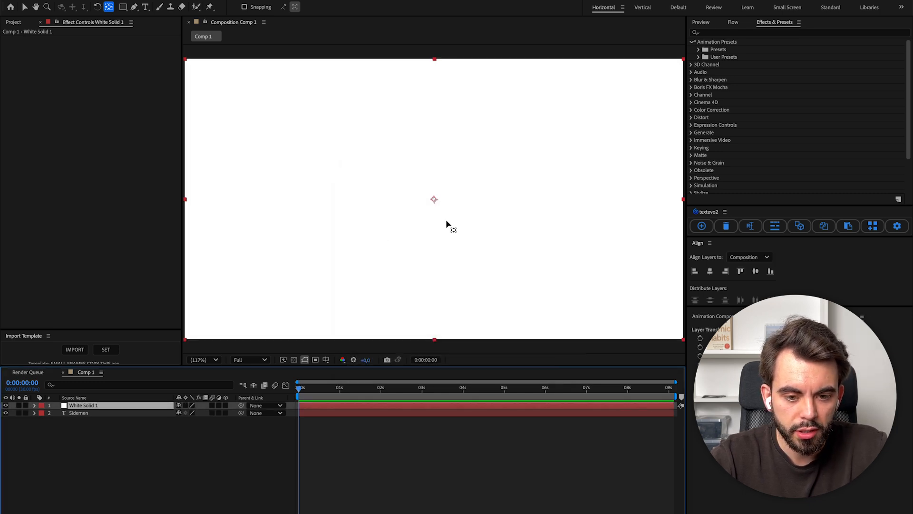
pyautogui.moveTo(82, 406); pyautogui.dragTo(119, 475)
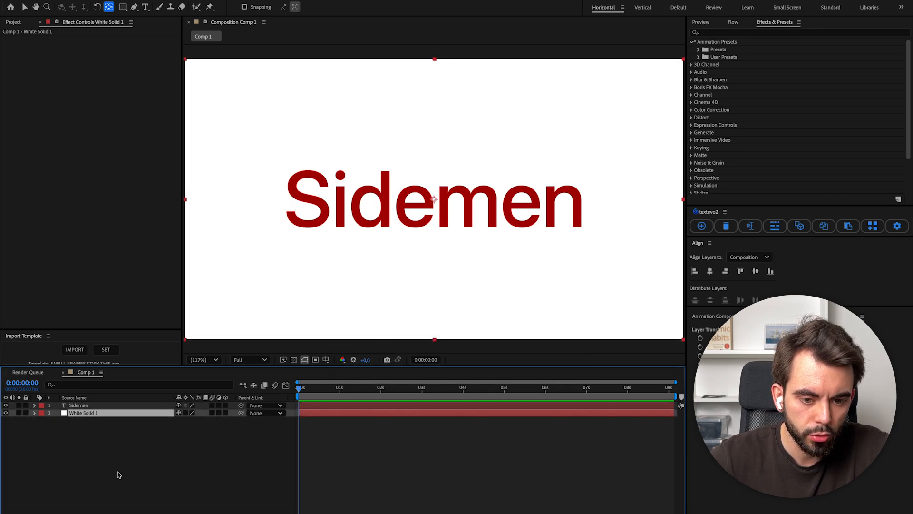
pyautogui.click(138, 484)
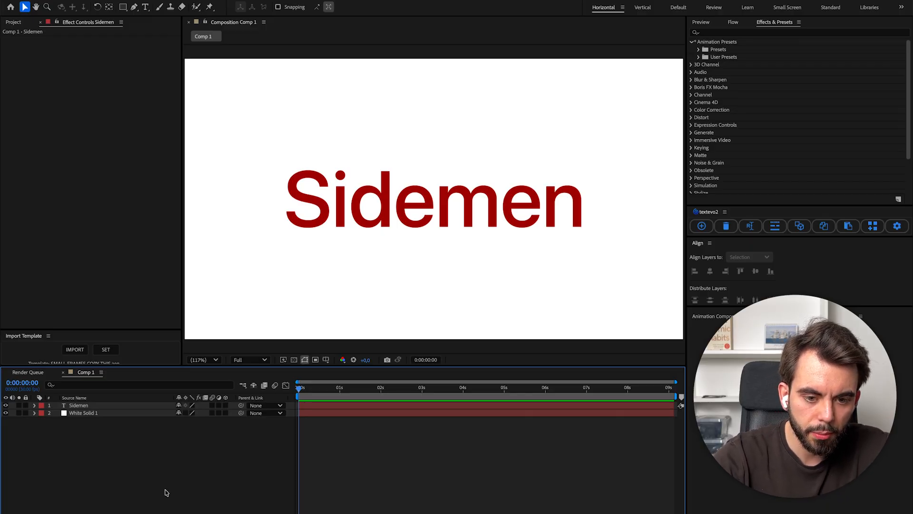
# Add another composition-sized white solid above the text layer and rename it "Saber"
pyautogui.hotkey('ctrl', 'y')
pyautogui.press('Return')
pyautogui.press('Return')
pyautogui.write('S')
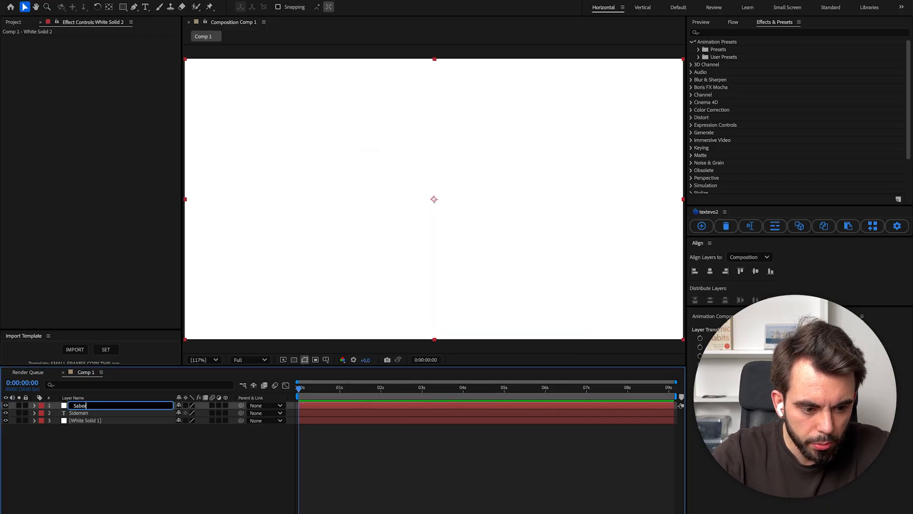
pyautogui.write('aber')
pyautogui.press('Return')
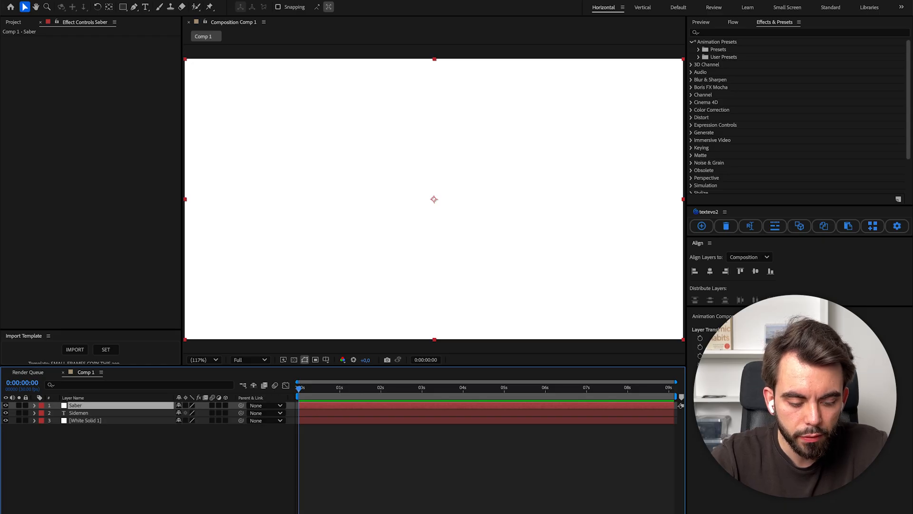
# Apply the Saber effect to the Saber solid layer
pyautogui.hotkey('ctrl', 'space')
pyautogui.write('saber')
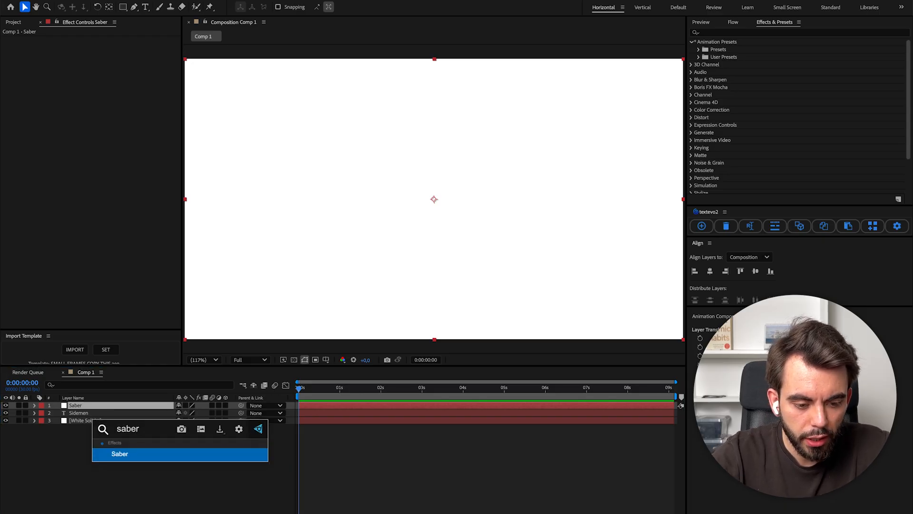
pyautogui.click(181, 457)
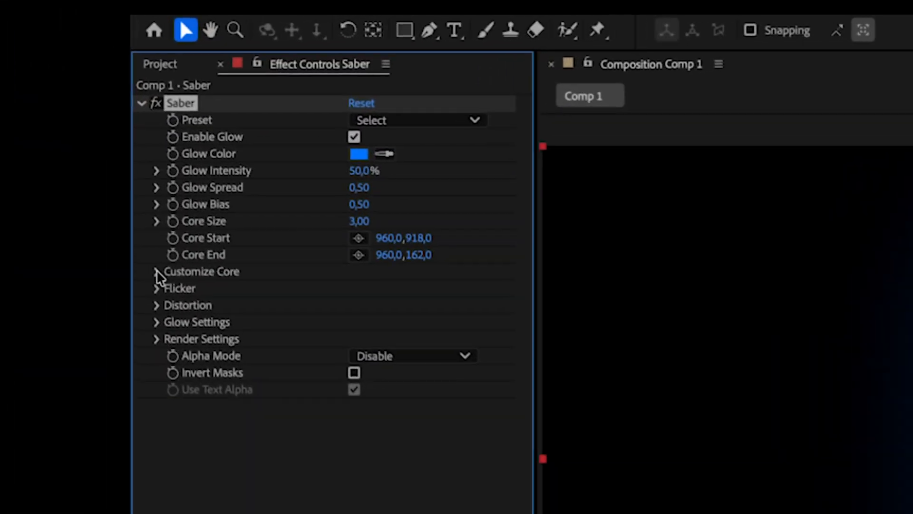
# Set the Saber effect's core type to Text Layer and use the Sidemen layer as its text layer
pyautogui.click(157, 271)
pyautogui.click(394, 288)
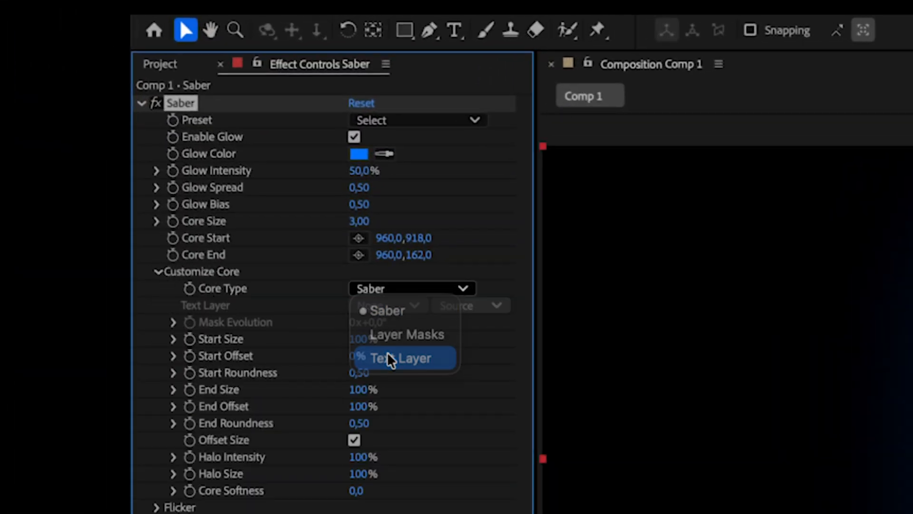
pyautogui.click(387, 356)
pyautogui.click(388, 306)
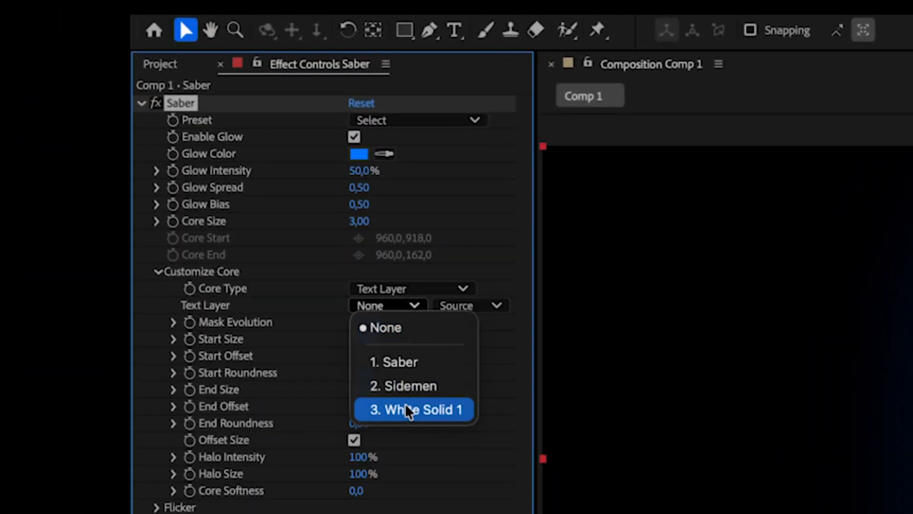
pyautogui.click(403, 388)
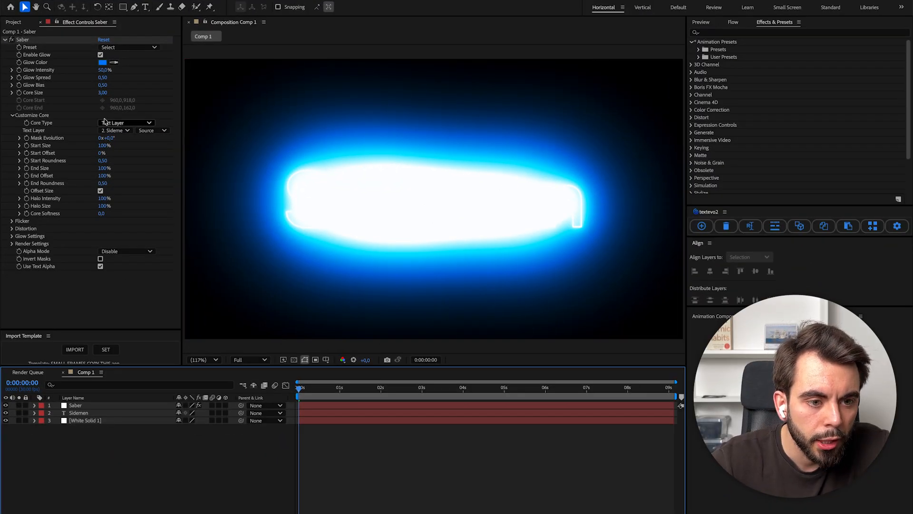
# Try the Fog preset and the Fractal preset on the Saber effect
pyautogui.click(145, 48)
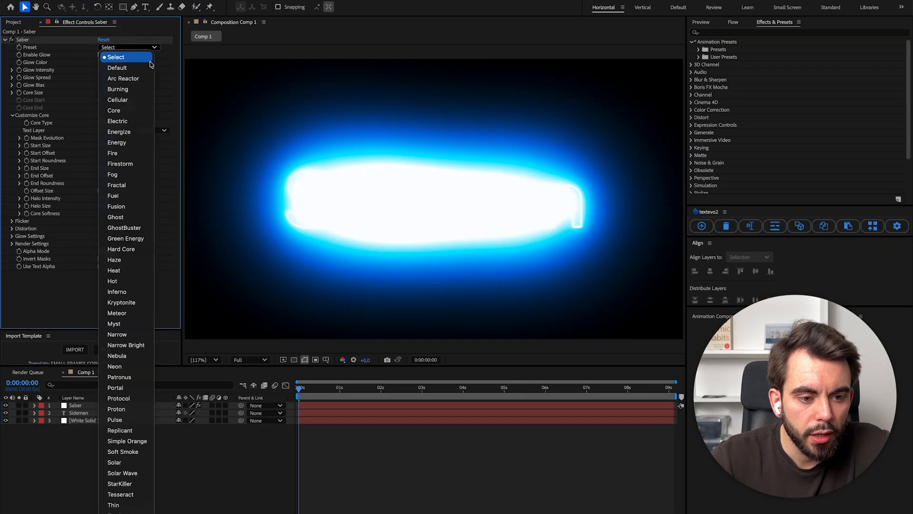
pyautogui.click(117, 175)
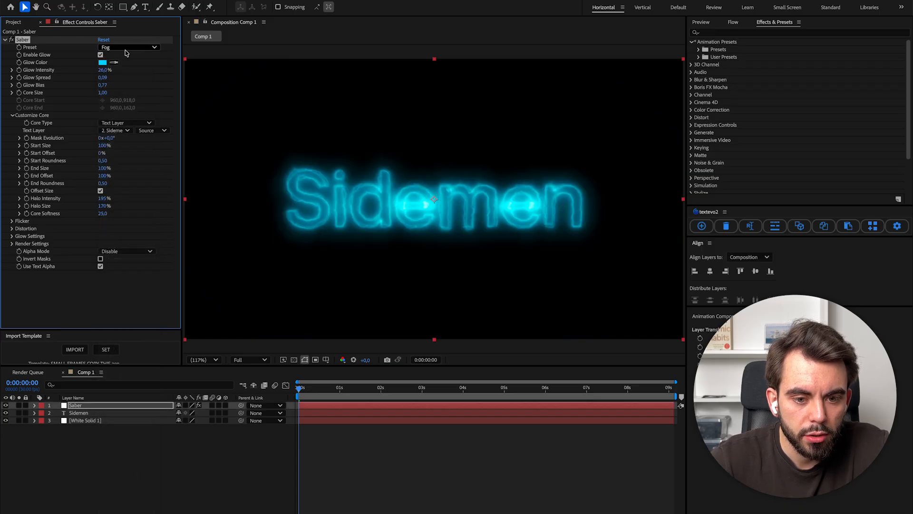
pyautogui.click(125, 48)
pyautogui.click(125, 183)
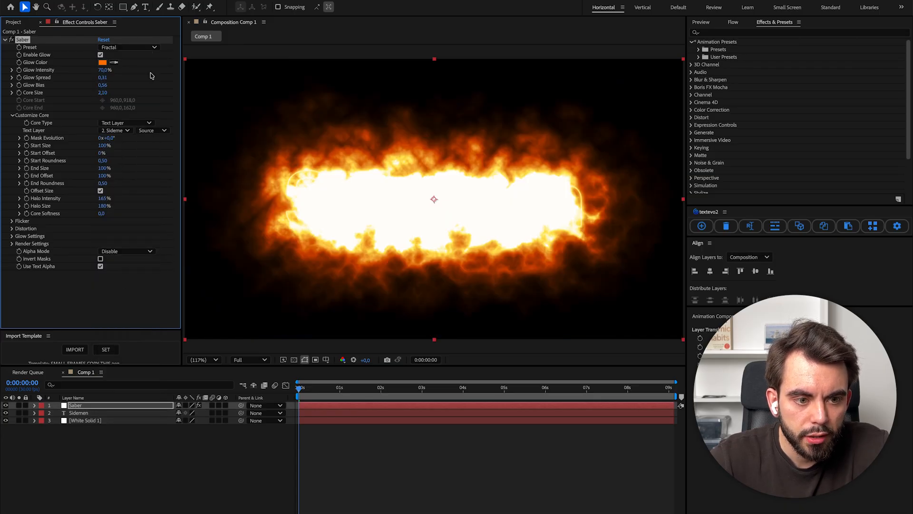
# Apply the Fire preset to the Saber effect and preview its animation up to 0:00:00:22
pyautogui.click(126, 48)
pyautogui.scroll(-2, 136, 193)
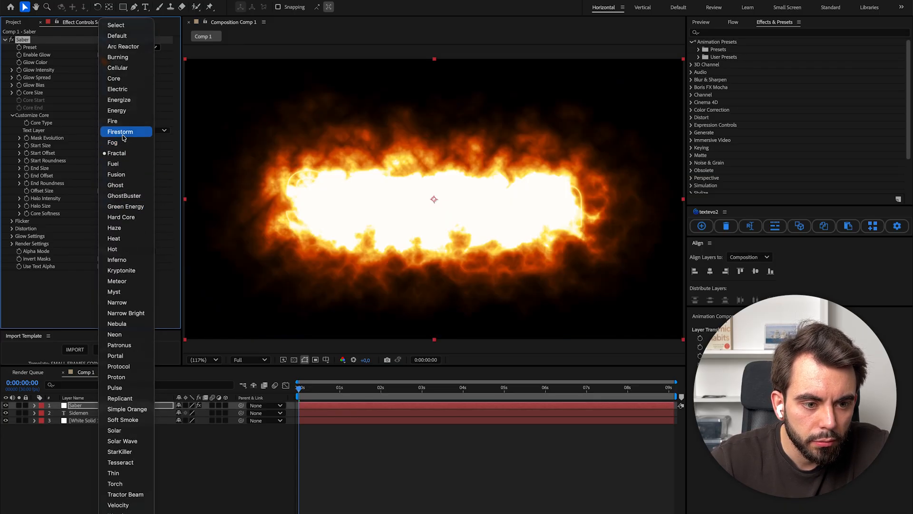
pyautogui.click(112, 121)
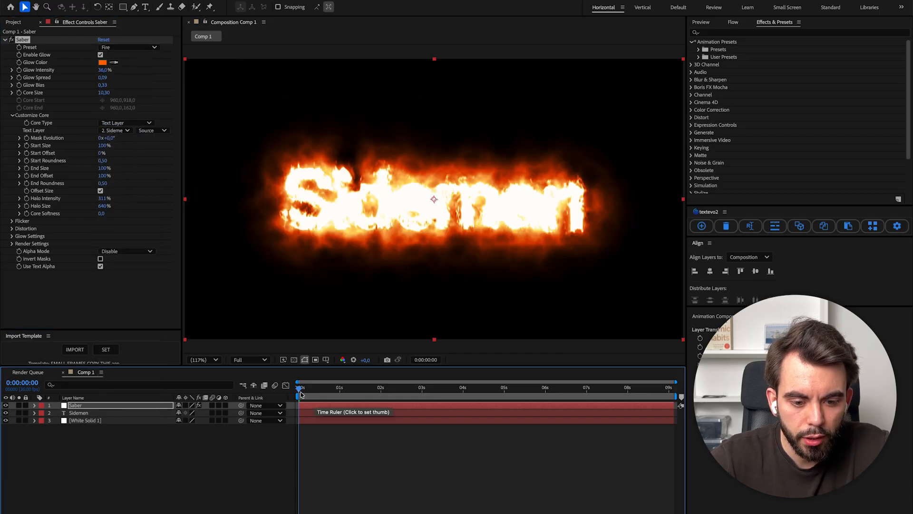
pyautogui.moveTo(301, 394); pyautogui.dragTo(330, 394)
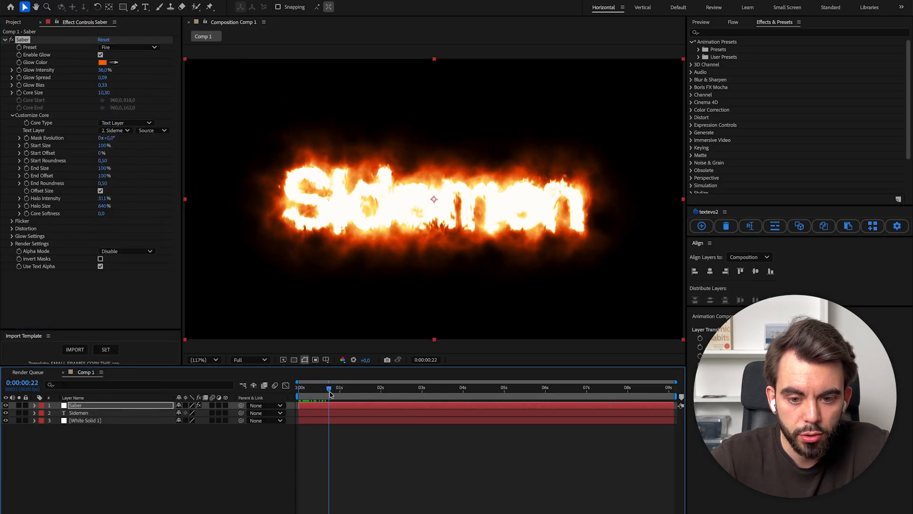
# Preview the Fire preset animation from the start of the composition
pyautogui.press('space')
pyautogui.press('Home')
pyautogui.press('space')
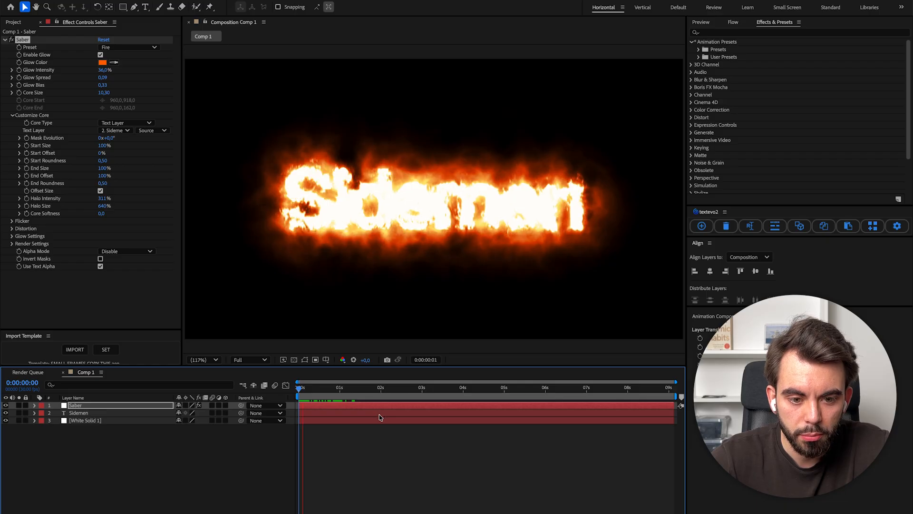
pyautogui.press('space')
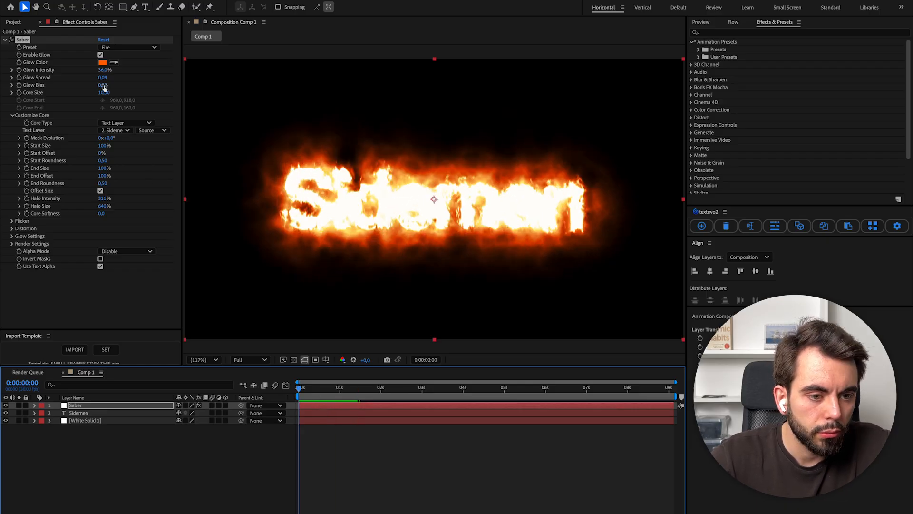
# Try a Glow Intensity of 23% and the Fog preset on the Saber effect
pyautogui.moveTo(103, 70); pyautogui.dragTo(95, 74)
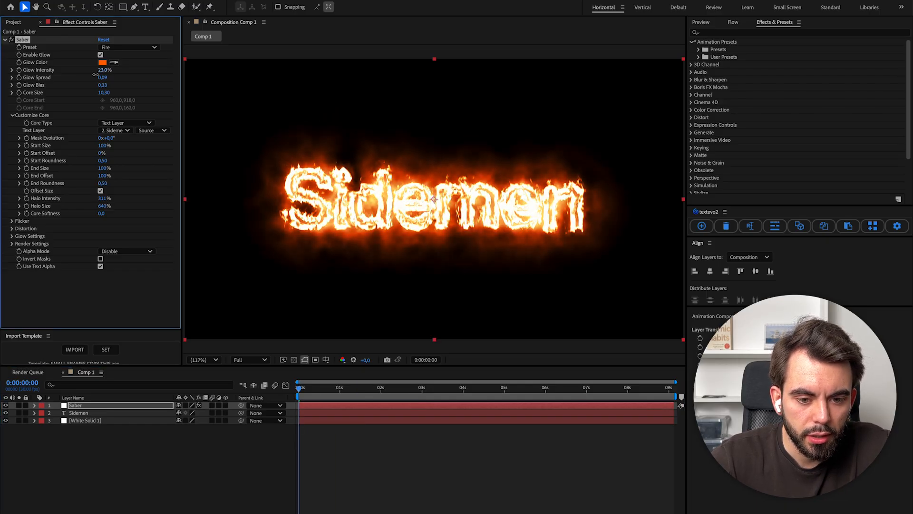
pyautogui.hotkey('ctrl', 'z')
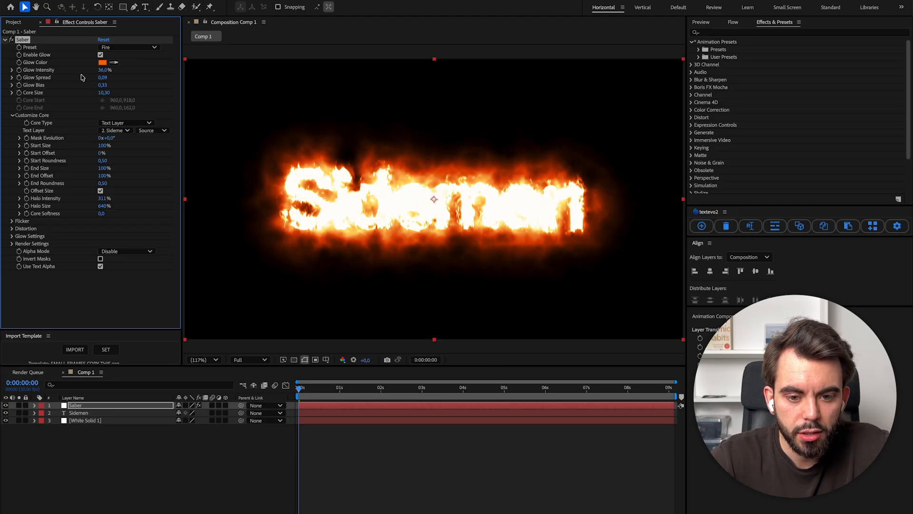
pyautogui.click(127, 47)
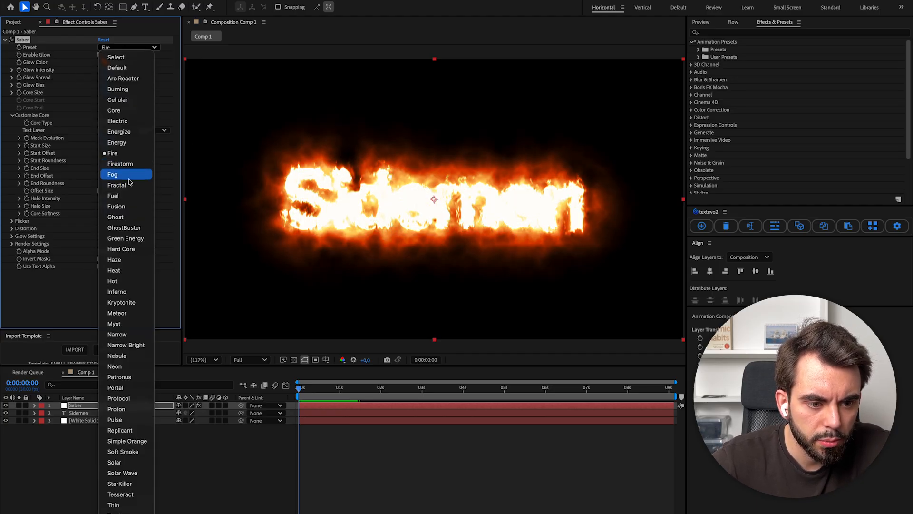
pyautogui.click(129, 179)
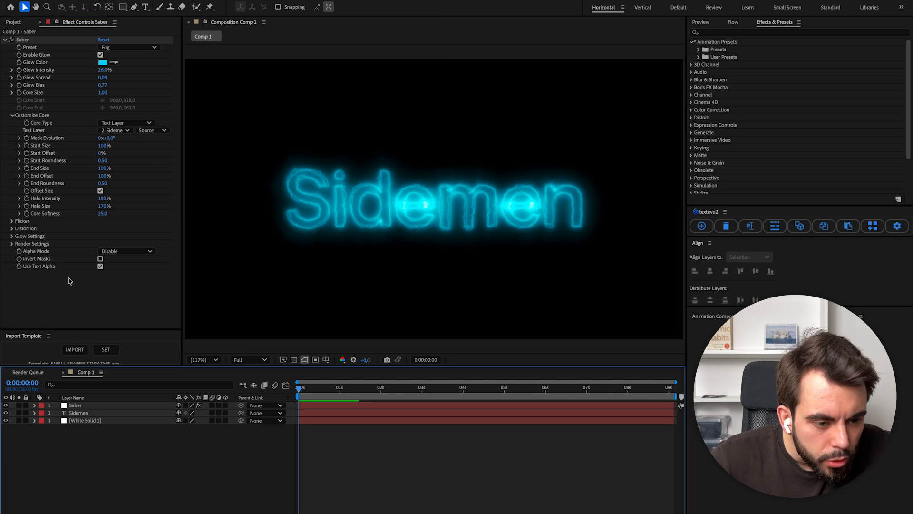
# Set the Saber effect's Composite Settings to Transparent in its render settings
pyautogui.click(12, 244)
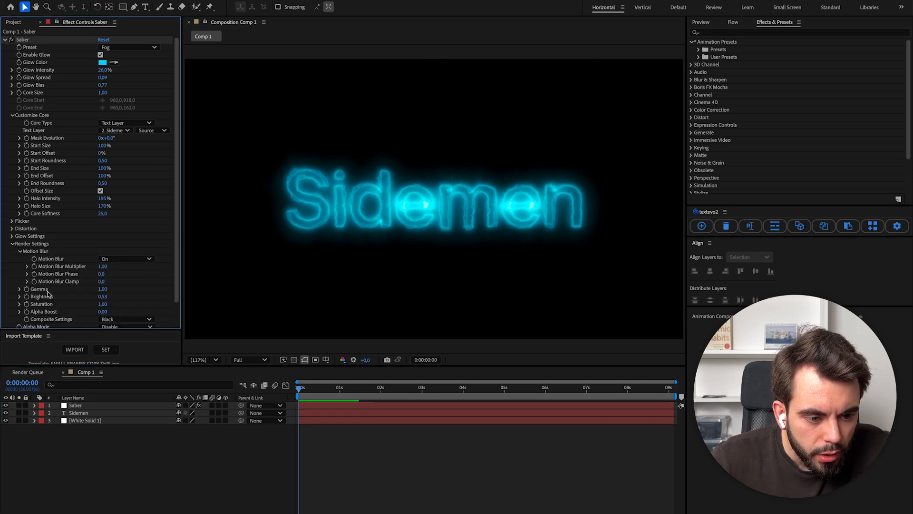
pyautogui.click(108, 321)
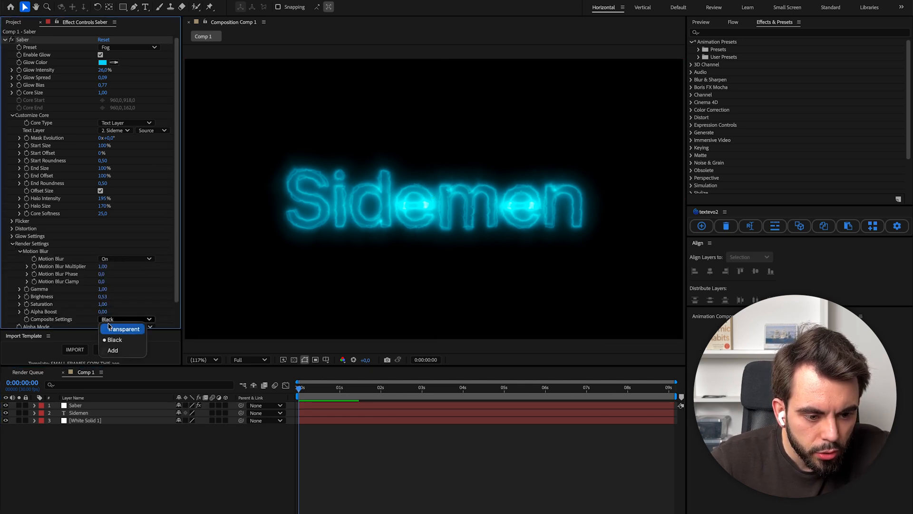
pyautogui.click(116, 331)
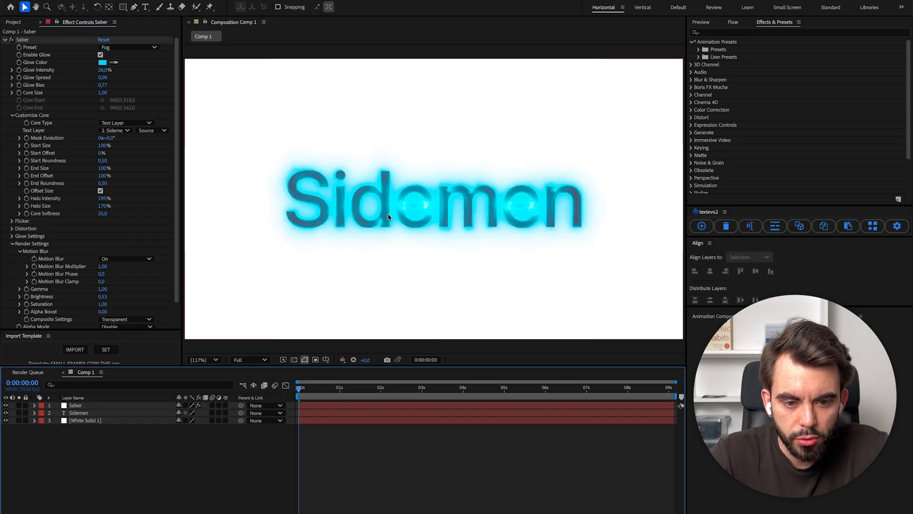
# Compare the glowing text with the logo in the Sidemen reference video, and close the video
pyautogui.press('super+Tab')
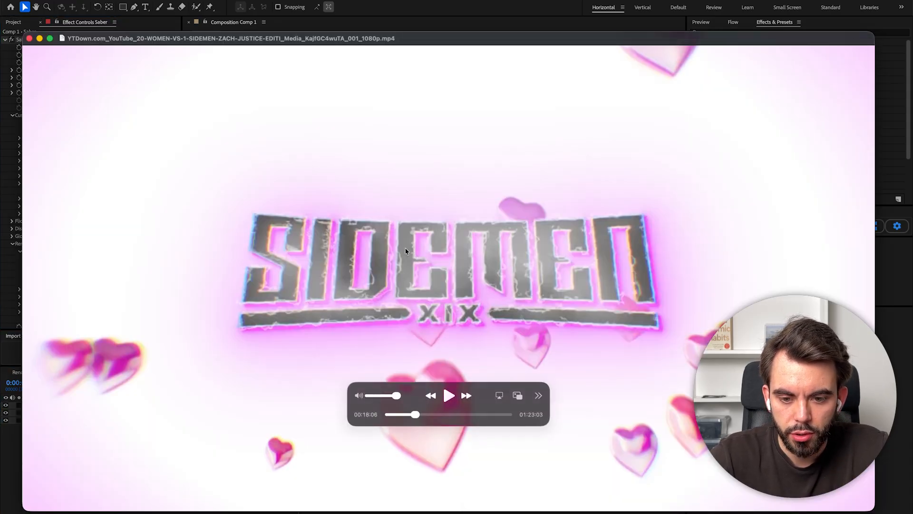
pyautogui.press('super+Tab')
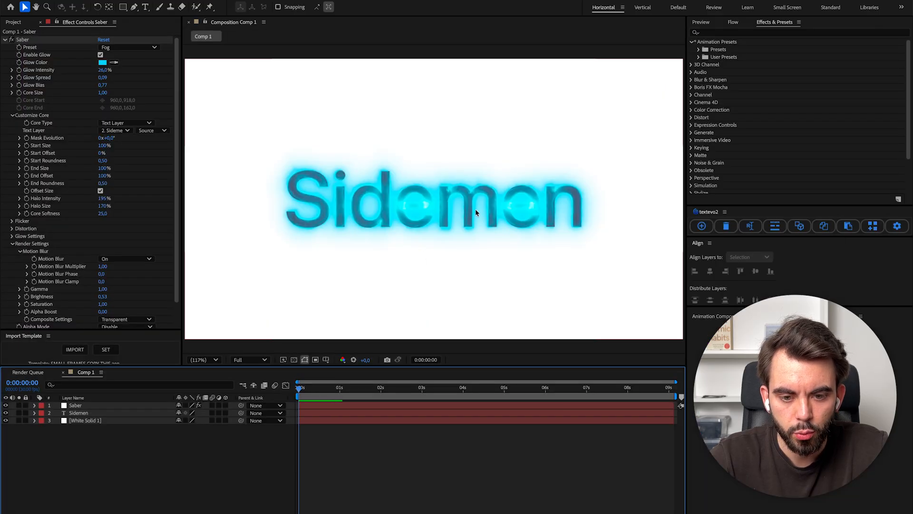
pyautogui.press('super+Tab')
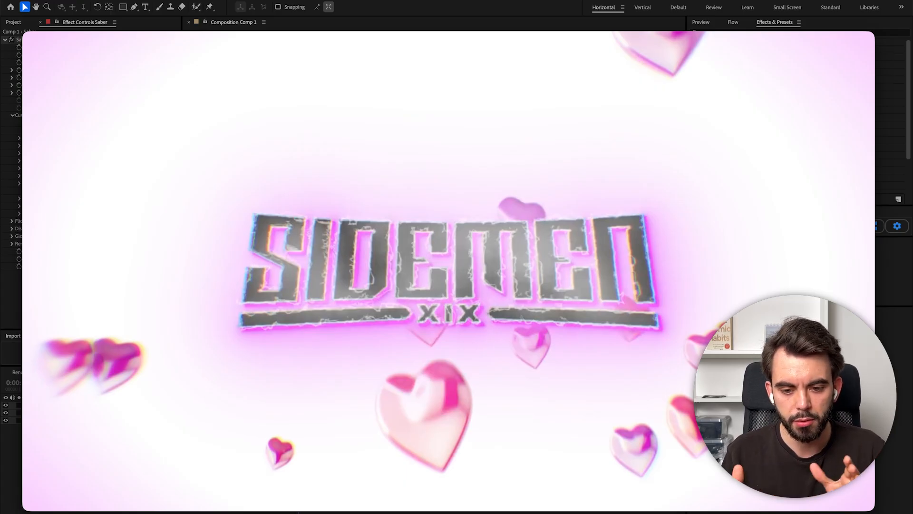
pyautogui.press('super+w')
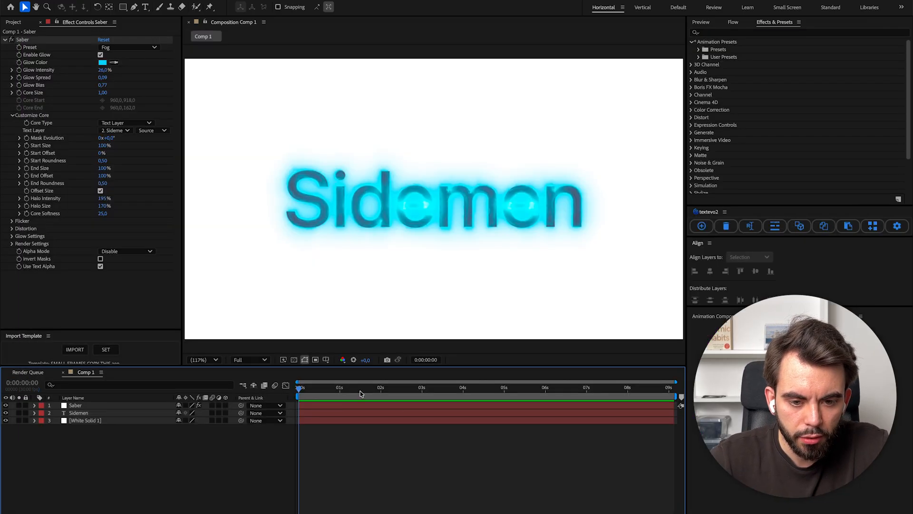
# Apply the Fire preset with Glow Intensity 13% and Core Size 2.70 to the Saber effect, and preview the animation
pyautogui.click(127, 47)
pyautogui.click(127, 161)
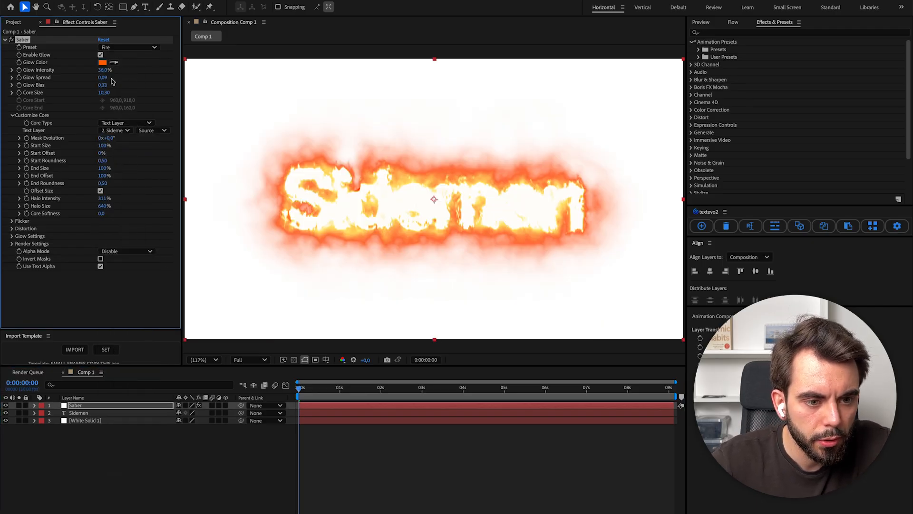
pyautogui.moveTo(103, 70)
pyautogui.mouseDown()
pyautogui.moveTo(88, 75)
pyautogui.moveTo(101, 83)
pyautogui.mouseUp()
pyautogui.click(390, 458)
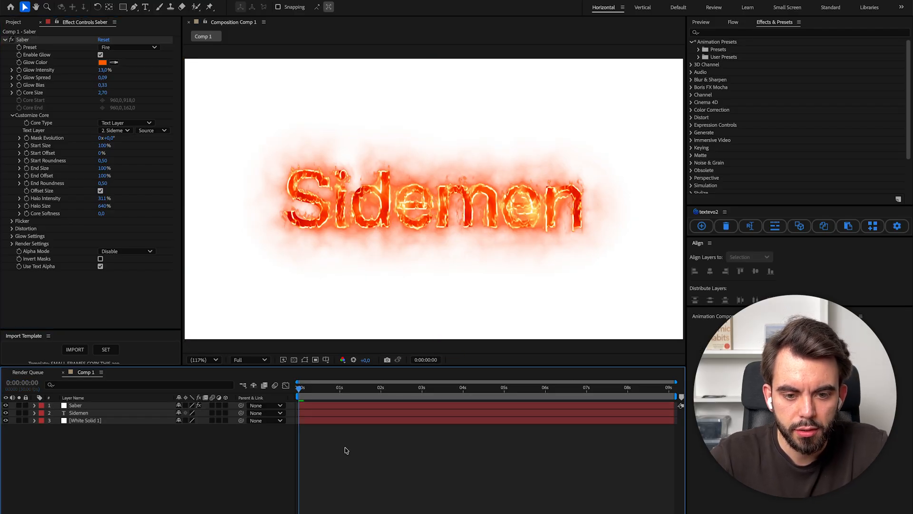
pyautogui.press('space')
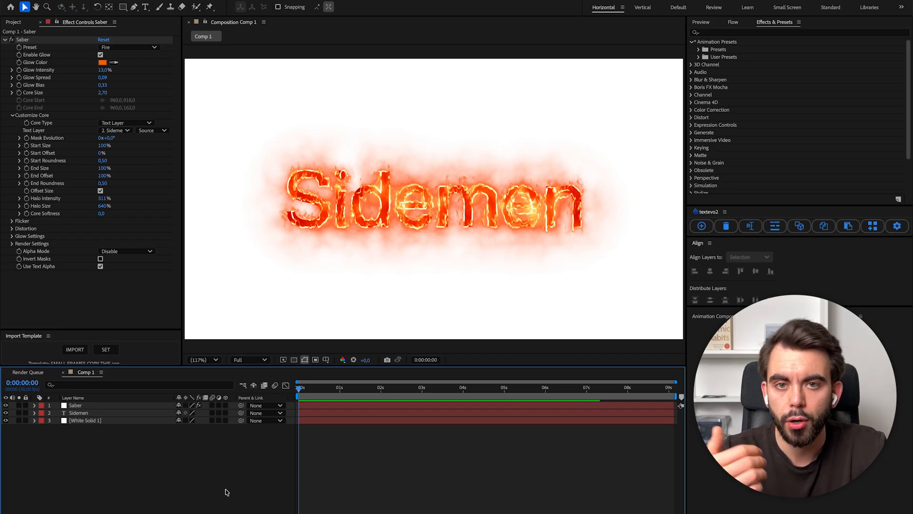
# Add an adjustment layer above the Saber layer and apply the Optics Compensation effect to it
pyautogui.press('super+alt+y')
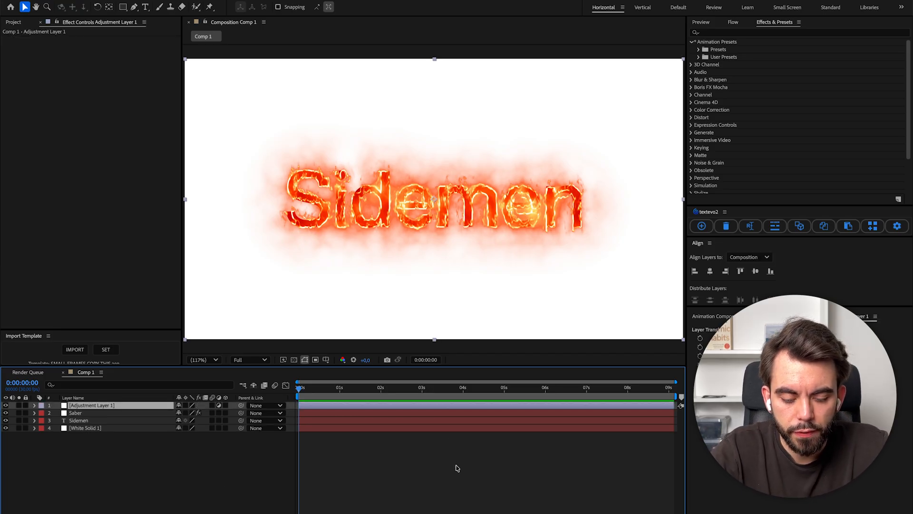
pyautogui.hotkey('ctrl', 'space')
pyautogui.write('opti')
pyautogui.press('Return')
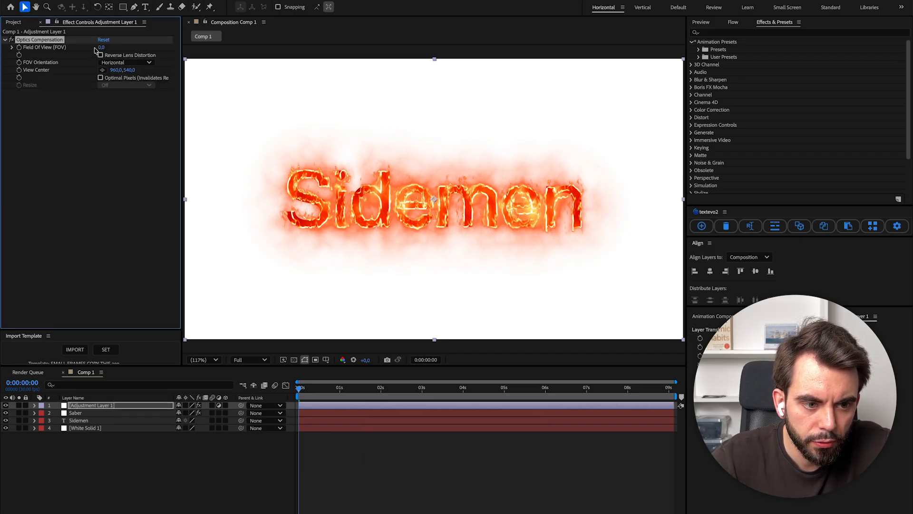
# Enable Reverse Lens Distortion in Optics Compensation and set the Field of View to 72.6
pyautogui.moveTo(100, 47); pyautogui.dragTo(312, 55)
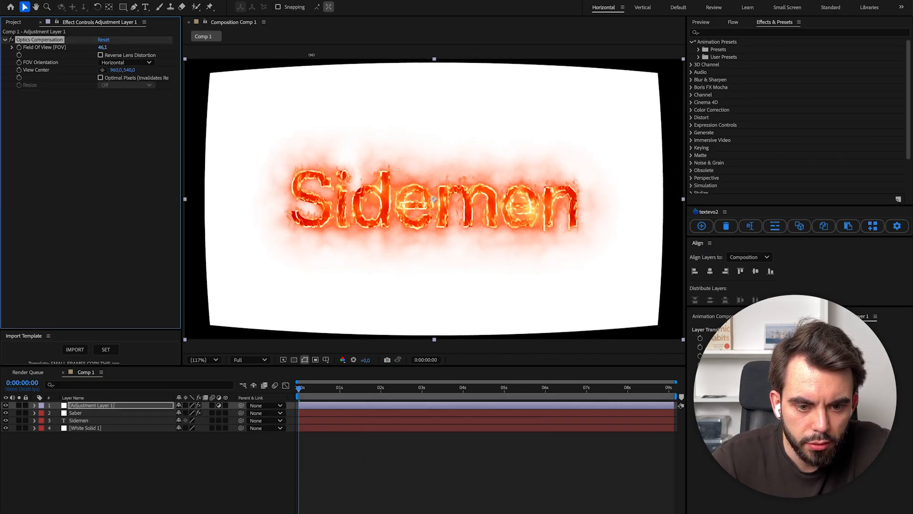
pyautogui.click(100, 55)
pyautogui.moveTo(102, 47); pyautogui.dragTo(221, 50)
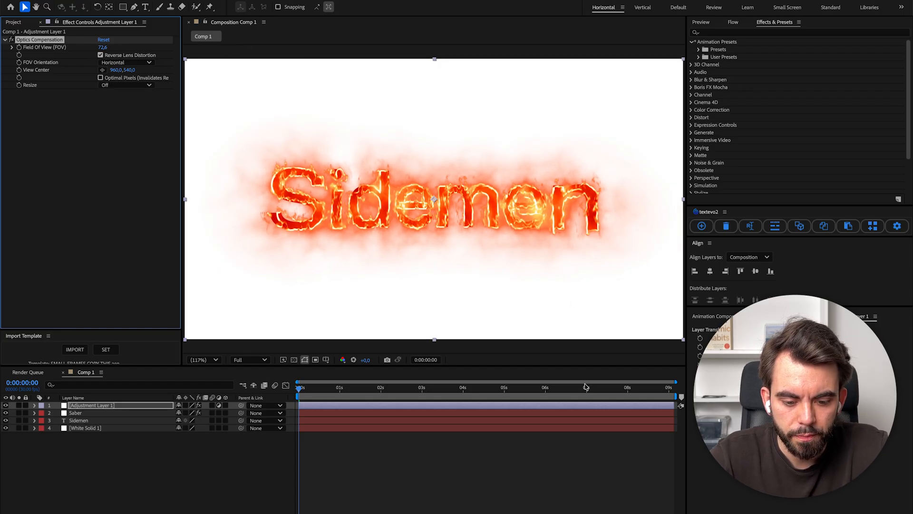
# Compare the text with and without the Optics Compensation effect, leaving the effect enabled
pyautogui.press('super+Tab')
pyautogui.press('super+Tab')
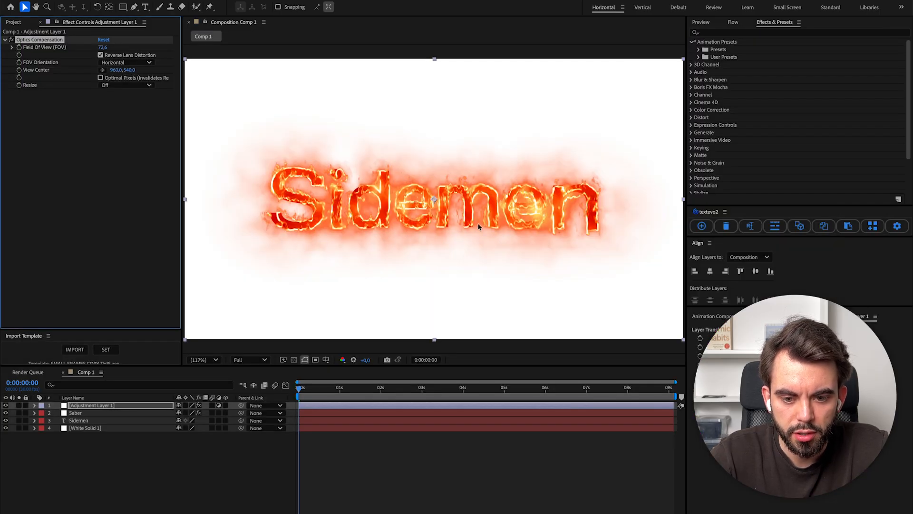
pyautogui.click(11, 40)
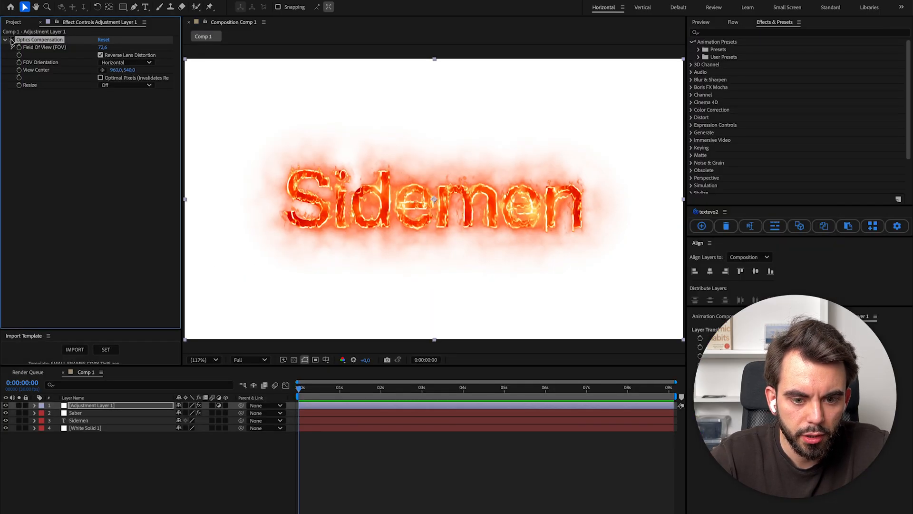
pyautogui.click(11, 40)
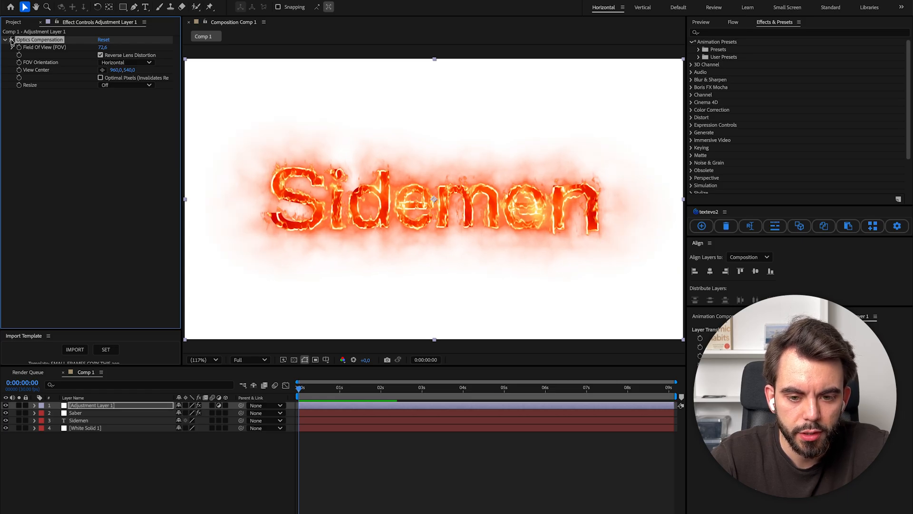
# Pre-compose all four layers, moving all attributes into the new composition
pyautogui.click(309, 512)
pyautogui.hotkey('ctrl', 'a')
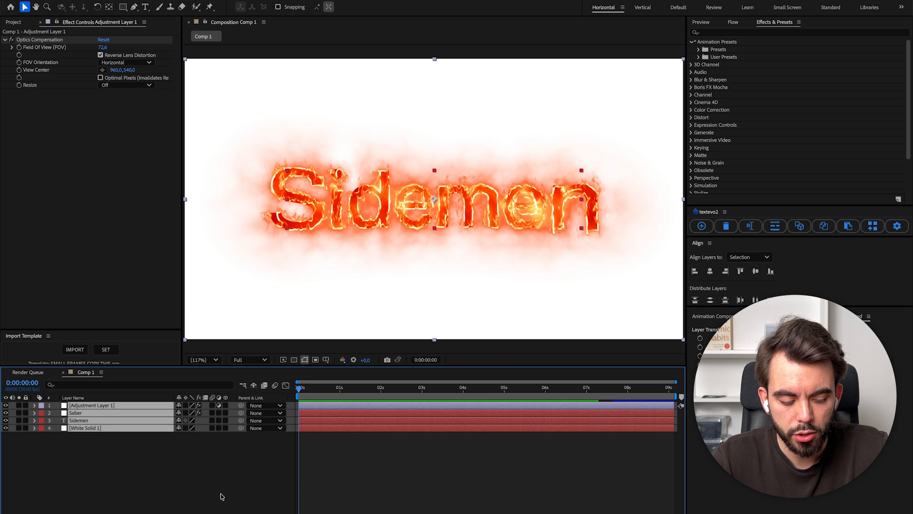
pyautogui.hotkey('ctrl', 'shift', 'c')
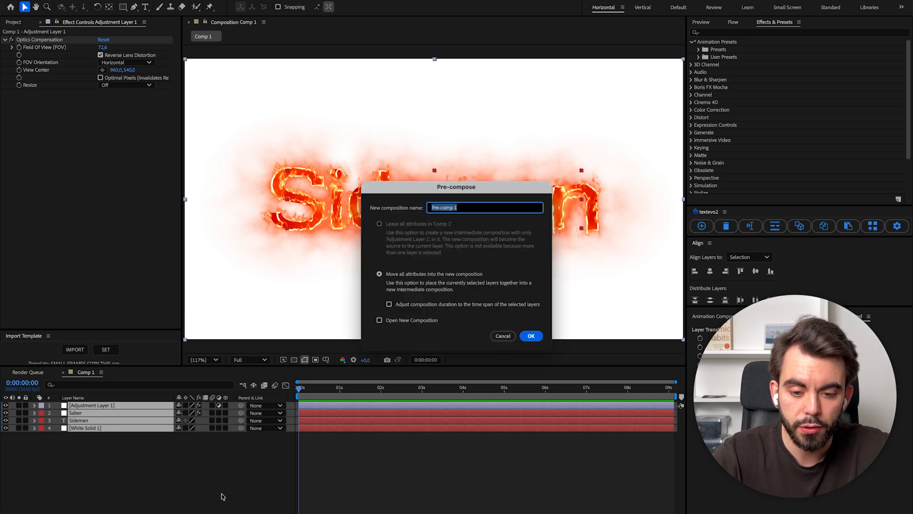
pyautogui.press('Return')
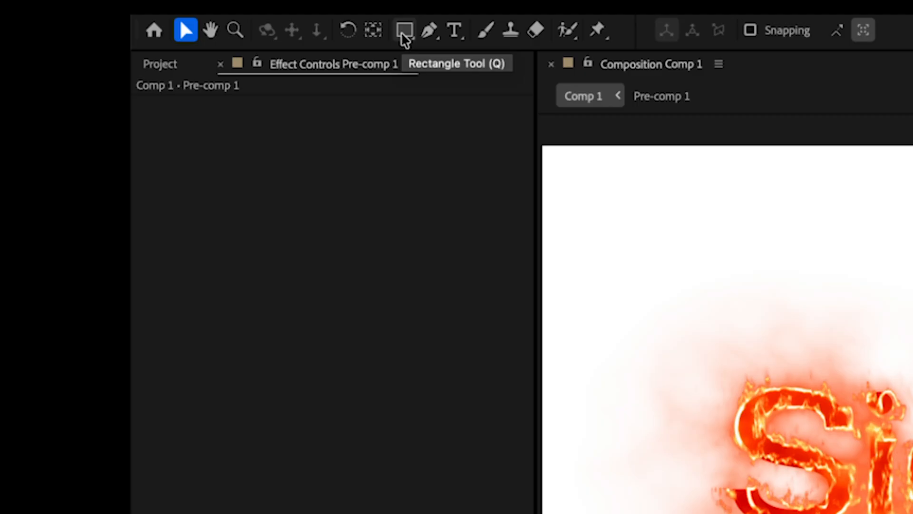
# Create a full-frame dark red rectangle shape layer above the pre-comp and toggle its visibility off and on
pyautogui.doubleClick(405, 34)
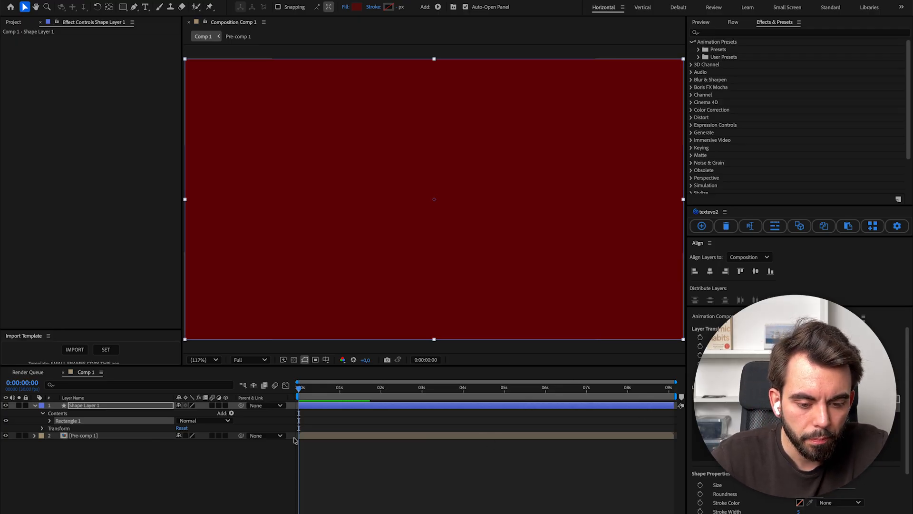
pyautogui.click(5, 405)
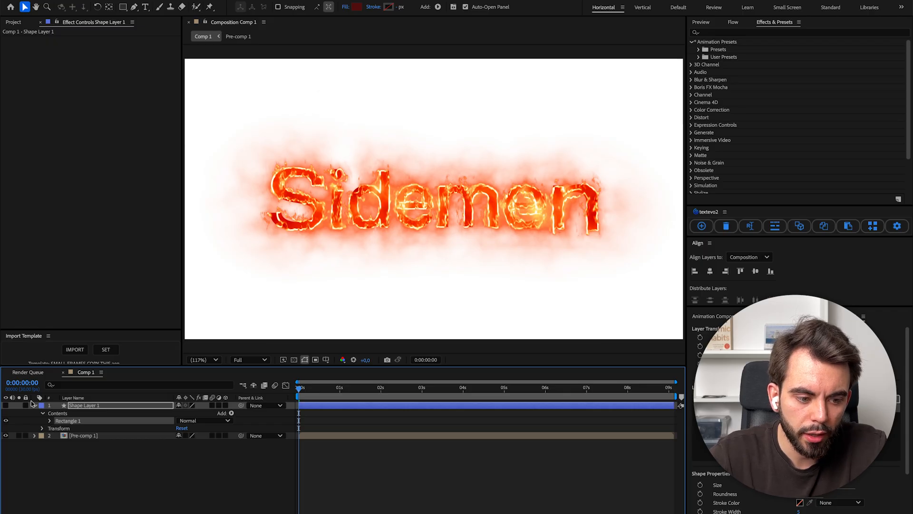
pyautogui.click(6, 405)
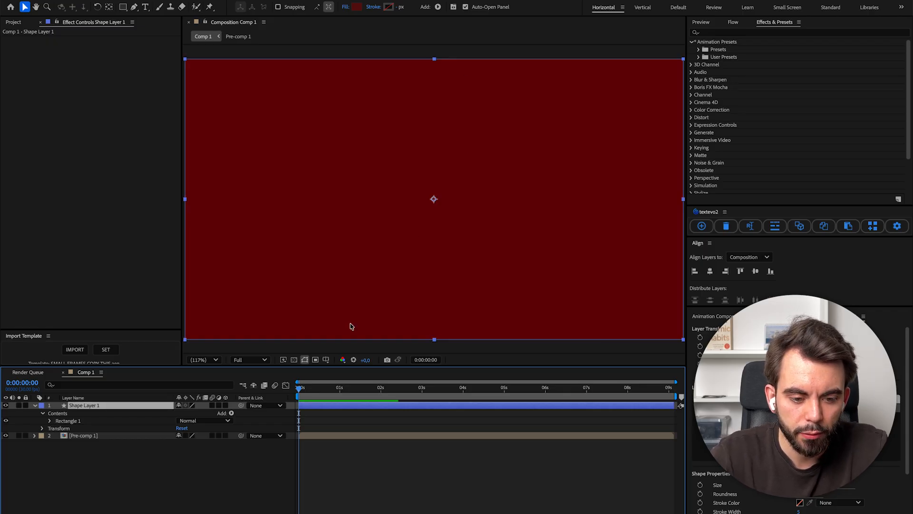
# Apply the Crop Edges effect to the rectangle shape layer
pyautogui.hotkey('ctrl', 'space')
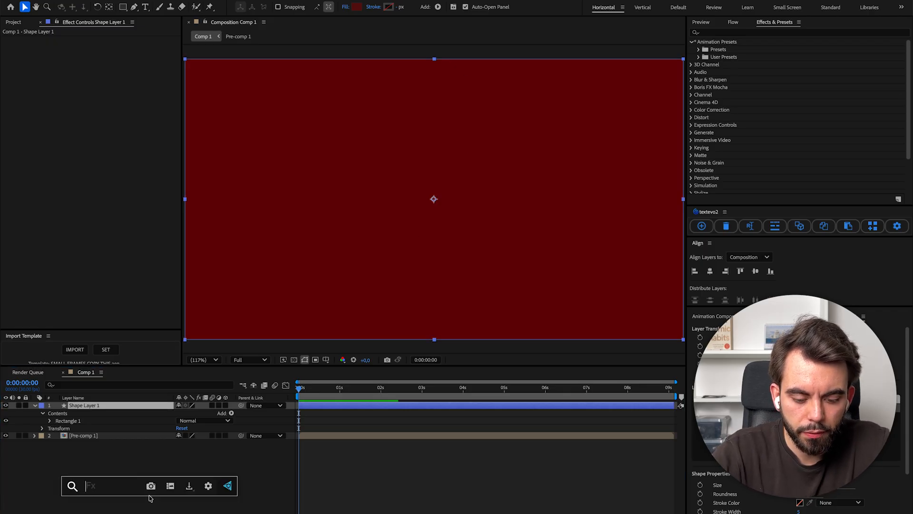
pyautogui.write('crop')
pyautogui.press('Return')
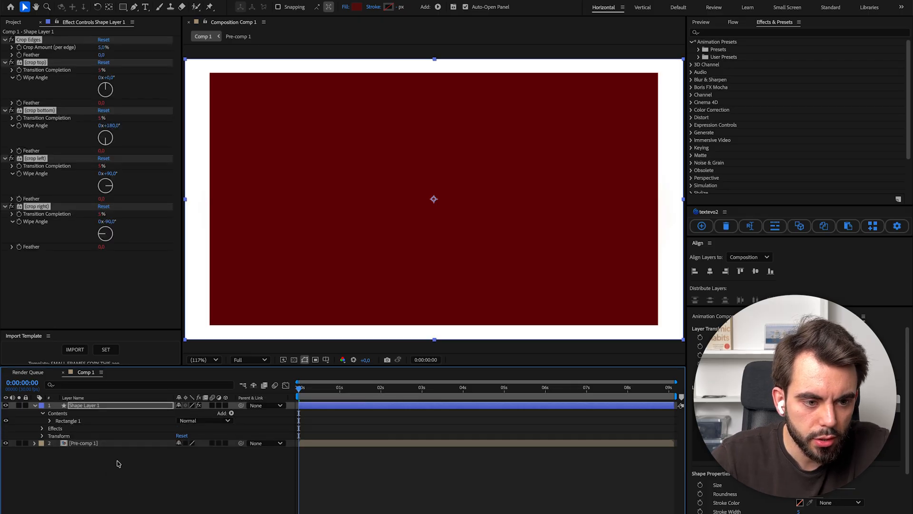
pyautogui.click(117, 461)
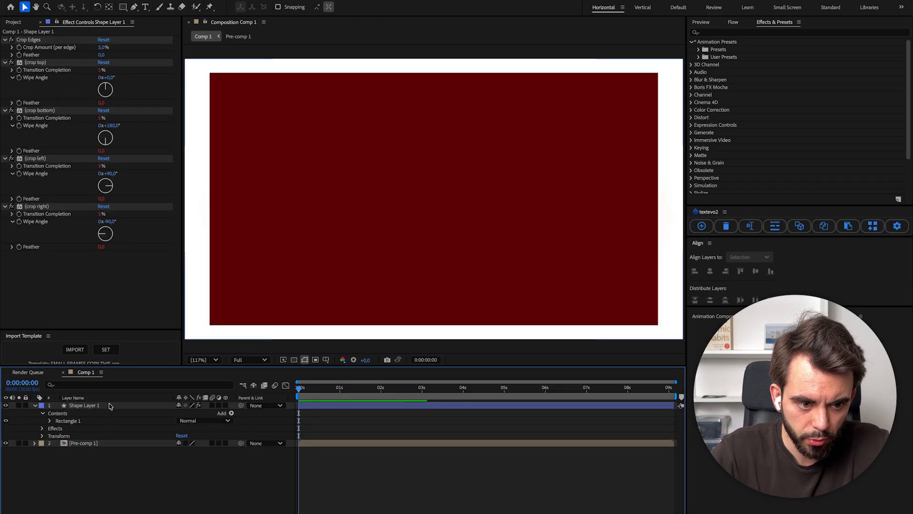
# Try a Crop Amount of about 11.6% per edge on the shape layer and undo the change
pyautogui.moveTo(103, 47); pyautogui.dragTo(138, 53)
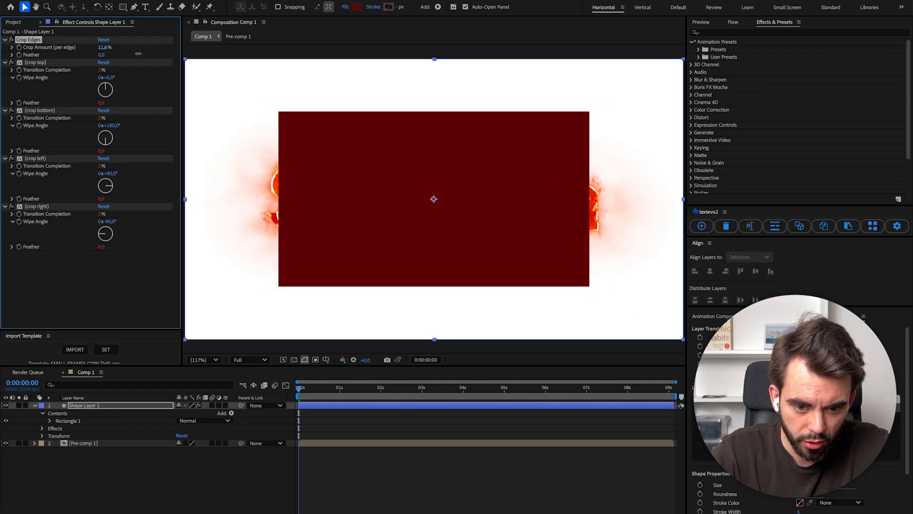
pyautogui.hotkey('ctrl', 'z')
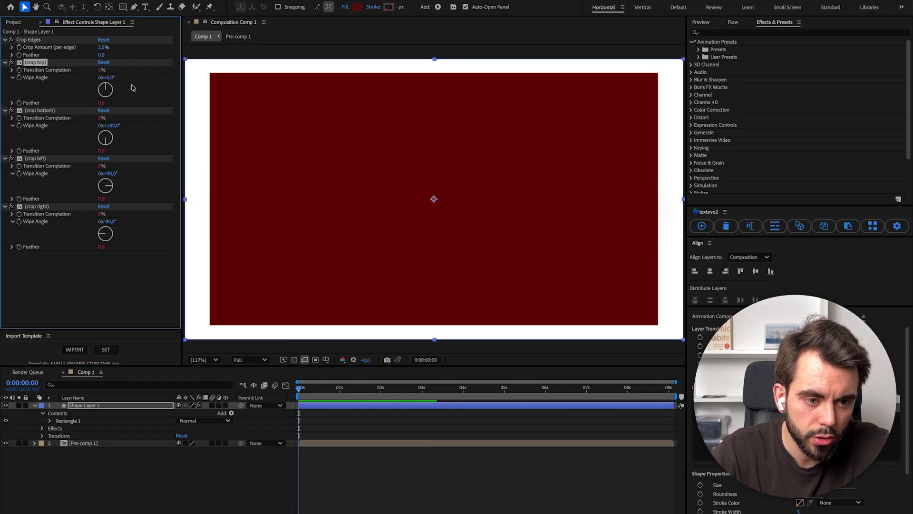
pyautogui.click(89, 408)
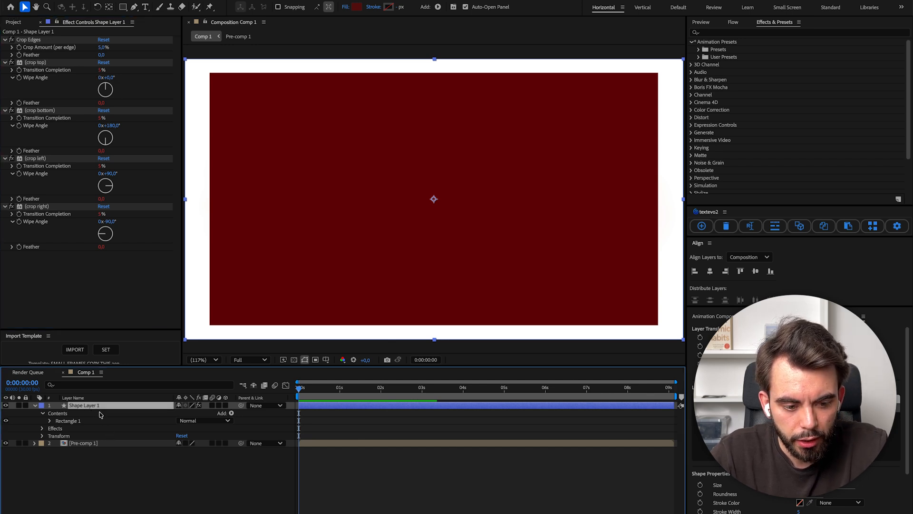
# Remove the Transition Completion and Feather expressions from the top, bottom, left and right crop effects on the shape layer
pyautogui.press('e')
pyautogui.press('e')
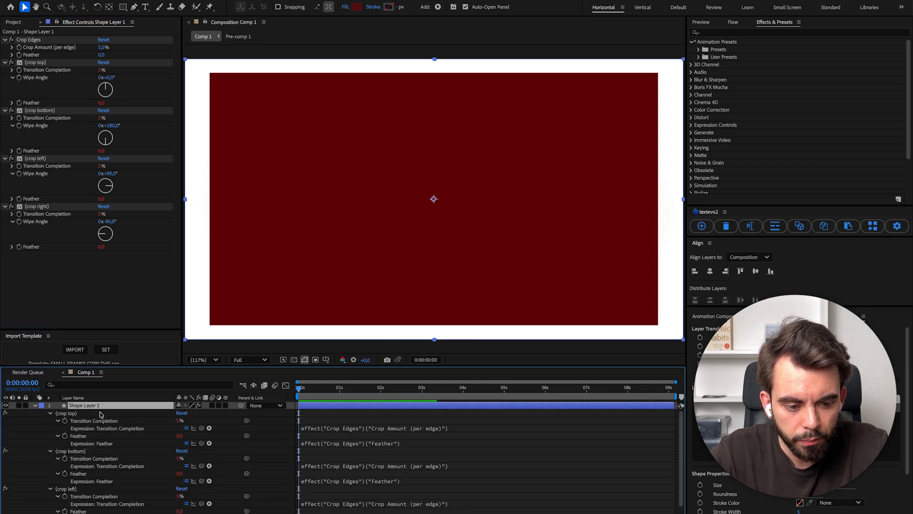
pyautogui.click(335, 428)
pyautogui.press('BackSpace')
pyautogui.click(290, 396)
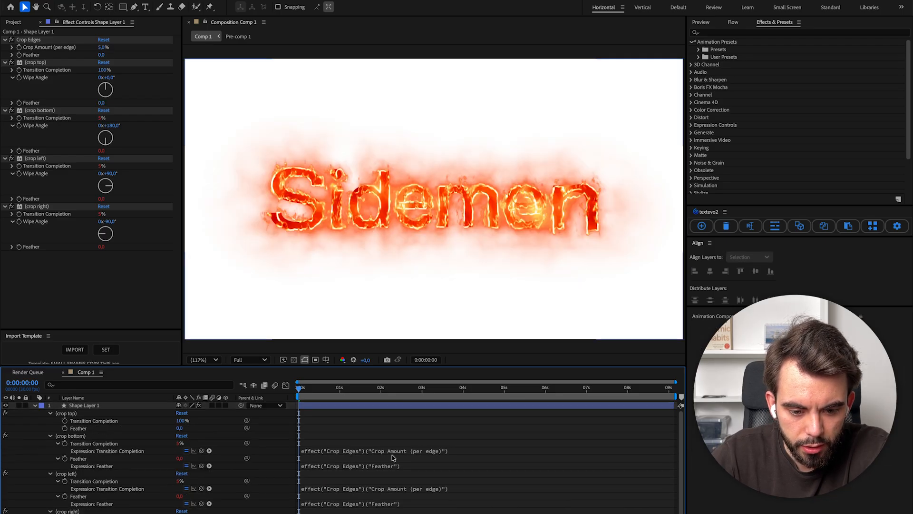
pyautogui.click(393, 466)
pyautogui.press('BackSpace')
pyautogui.click(379, 452)
pyautogui.press('BackSpace')
pyautogui.click(375, 474)
pyautogui.press('BackSpace')
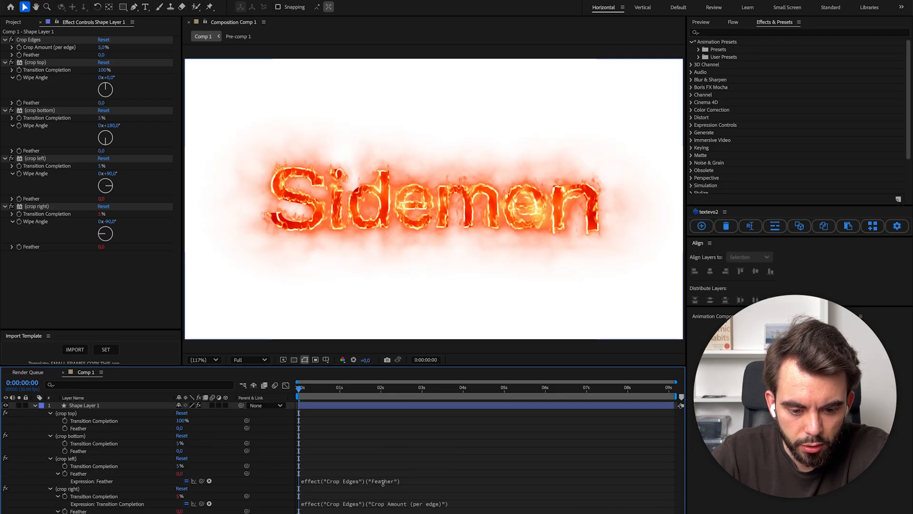
pyautogui.click(384, 481)
pyautogui.press('BackSpace')
pyautogui.click(376, 512)
pyautogui.press('BackSpace')
# Set Transition Completion to 0% in all four crop effects of the shape layer
pyautogui.moveTo(102, 70); pyautogui.dragTo(26, 74)
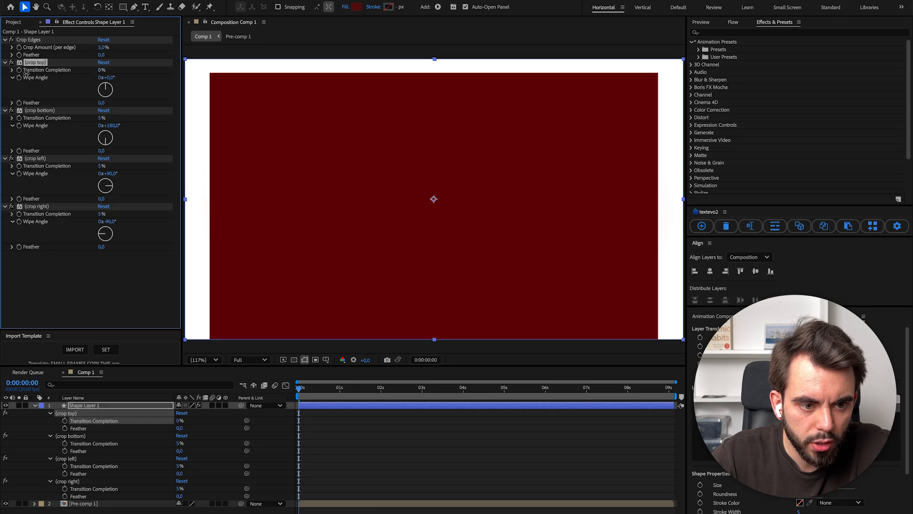
pyautogui.moveTo(102, 118); pyautogui.dragTo(60, 118)
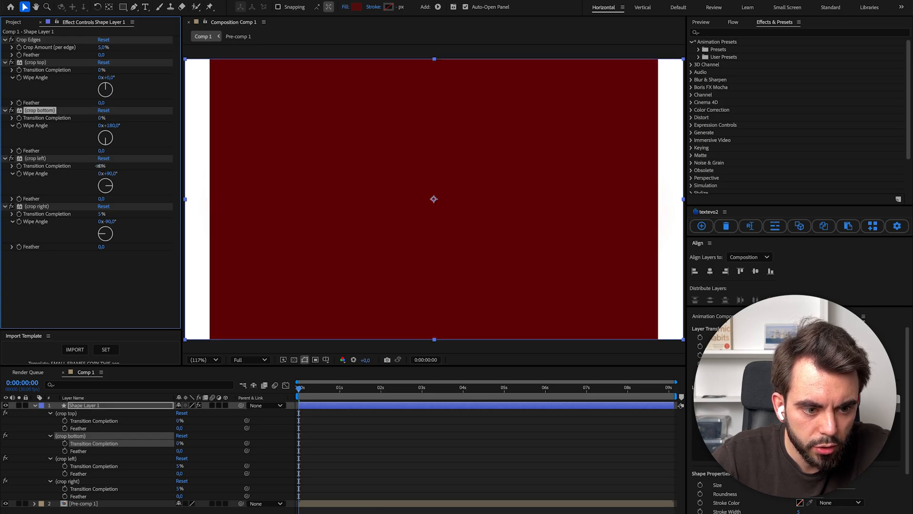
pyautogui.moveTo(99, 166); pyautogui.dragTo(64, 167)
pyautogui.moveTo(100, 213); pyautogui.dragTo(35, 224)
# Set the crop top effect's Transition Completion to 50% on the shape layer
pyautogui.moveTo(101, 70); pyautogui.dragTo(120, 77)
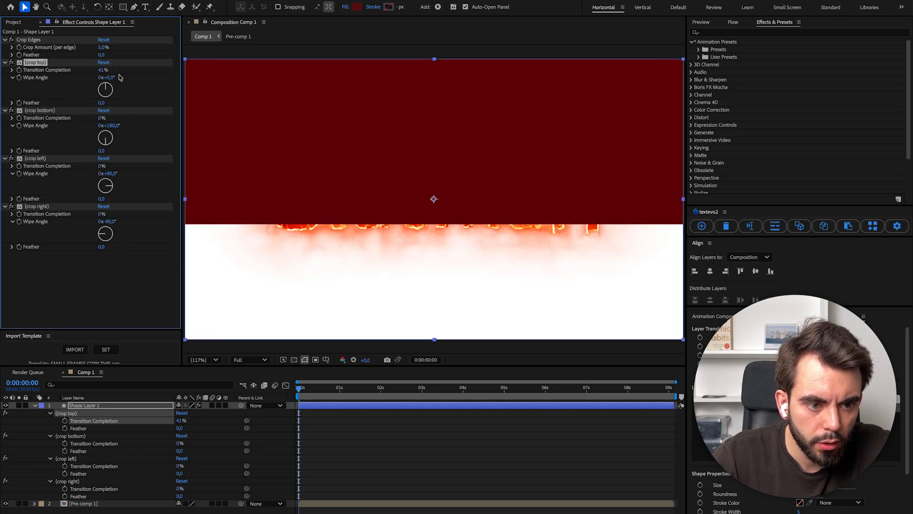
pyautogui.click(103, 70)
pyautogui.write('50')
pyautogui.press('Return')
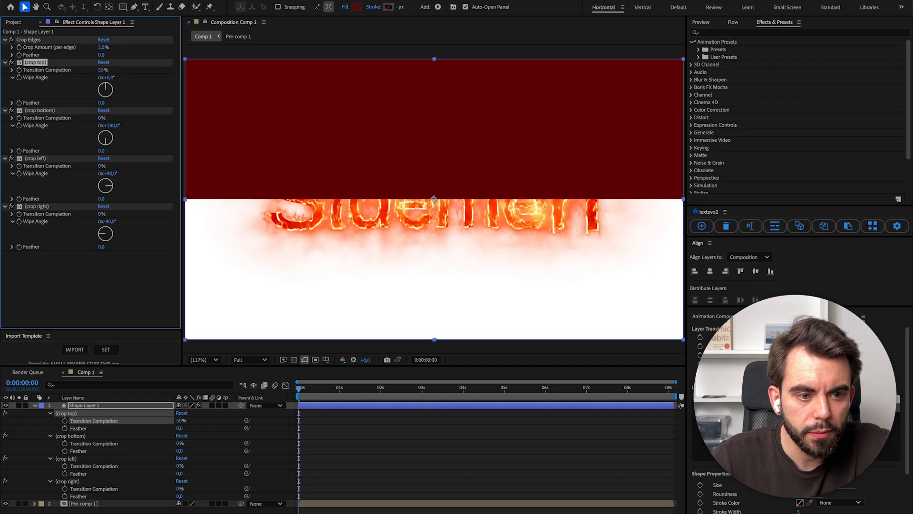
# Duplicate the shape layer and give the copy a crop top completion of 0% and a crop bottom completion of 50%
pyautogui.click(96, 405)
pyautogui.hotkey('ctrl', 'd')
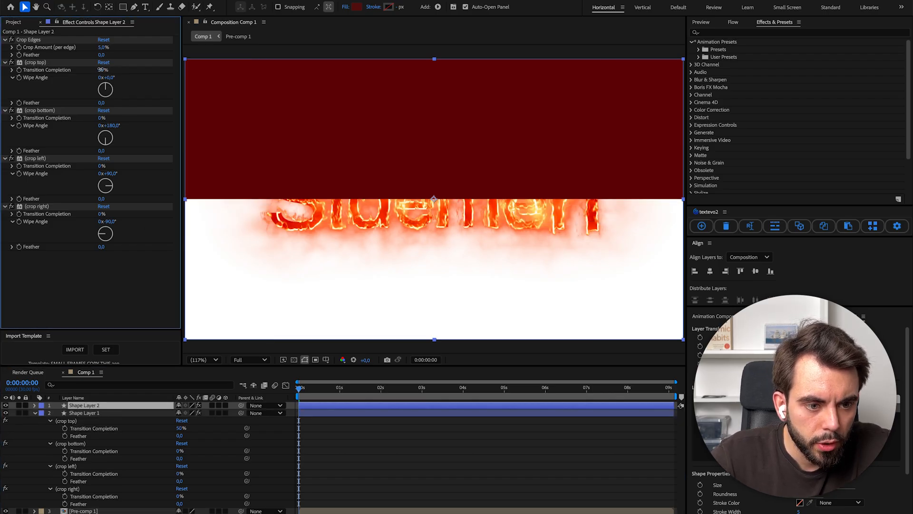
pyautogui.moveTo(102, 70); pyautogui.dragTo(42, 70)
pyautogui.click(101, 118)
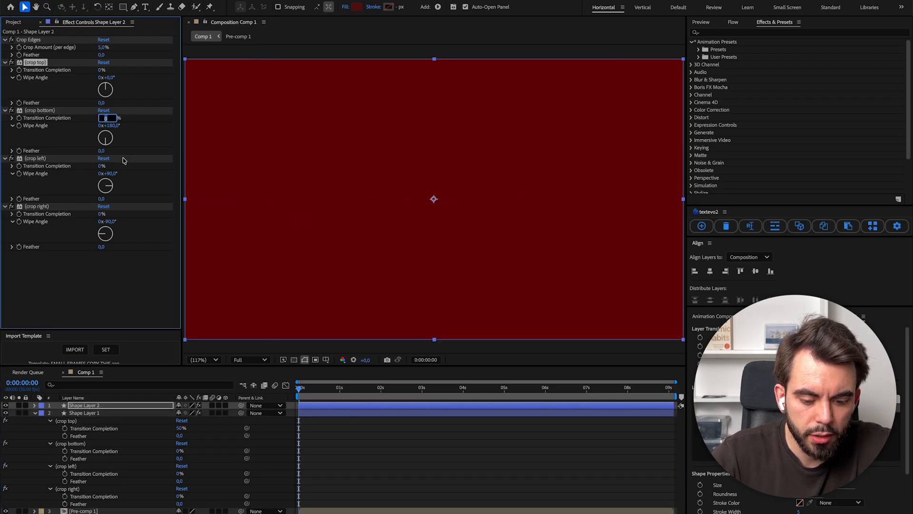
pyautogui.press('Return')
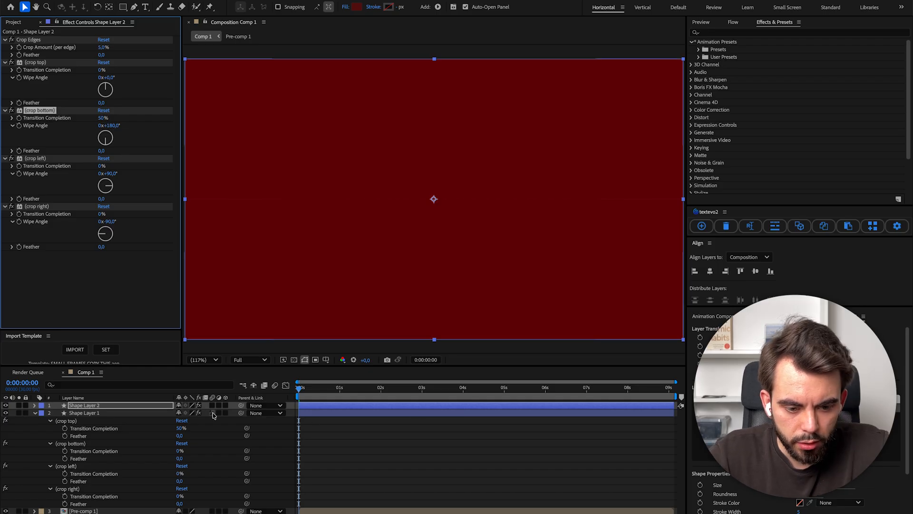
# Change the duplicated shape layer's fill colour to a brighter red and deselect the layer
pyautogui.click(356, 6)
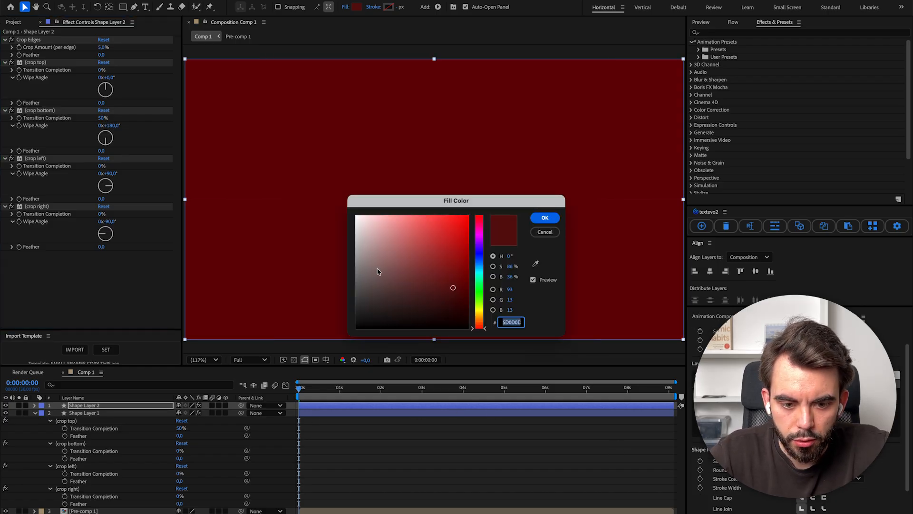
pyautogui.click(411, 232)
pyautogui.click(542, 216)
pyautogui.click(542, 489)
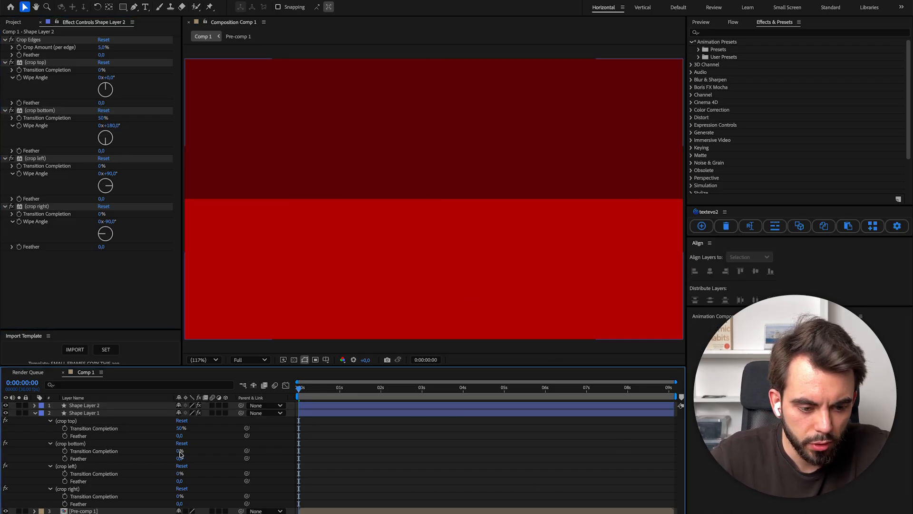
# Collapse the original shape layer, move it above its duplicate and rename it Top
pyautogui.click(34, 413)
pyautogui.click(75, 413)
pyautogui.moveTo(90, 417); pyautogui.dragTo(88, 404)
pyautogui.press('Return')
pyautogui.write('Top')
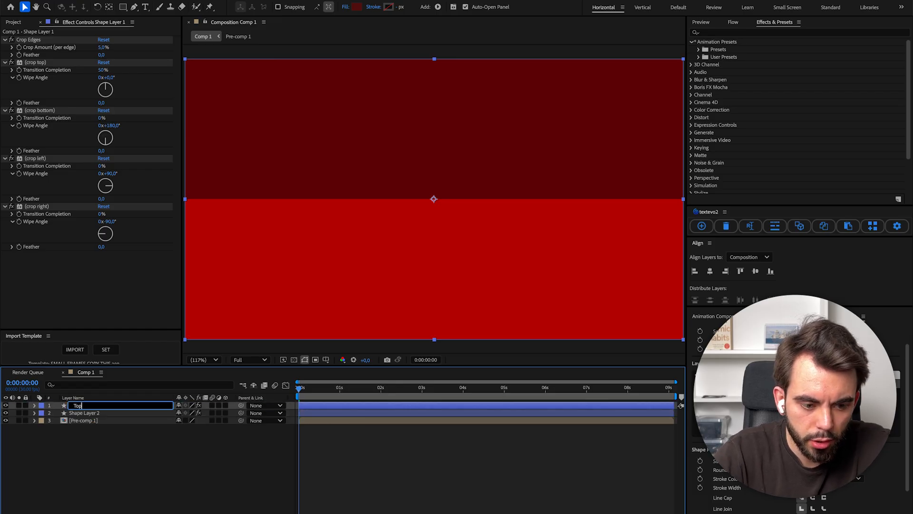
pyautogui.press('Return')
# Rename the duplicated shape layer as bottom
pyautogui.hotkey('ctrl', 'Down')
pyautogui.press('Return')
pyautogui.write('b')
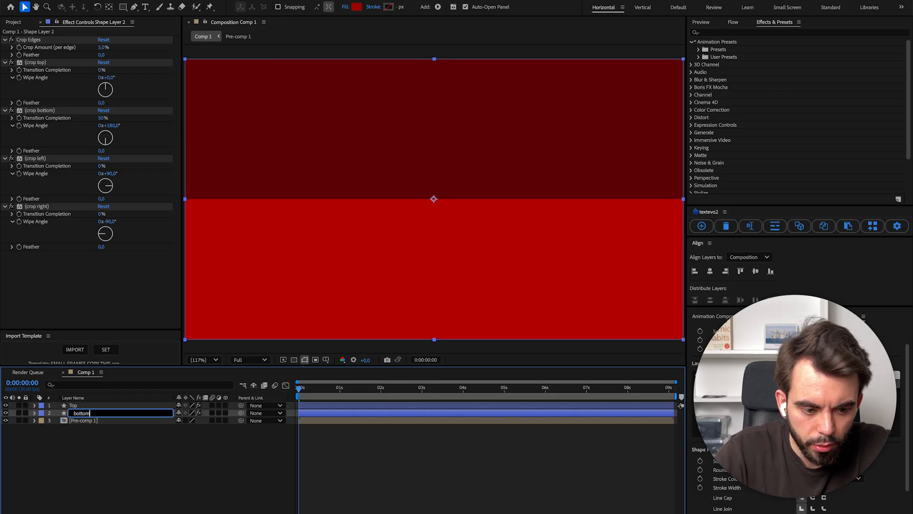
pyautogui.write('ottom')
pyautogui.press('Return')
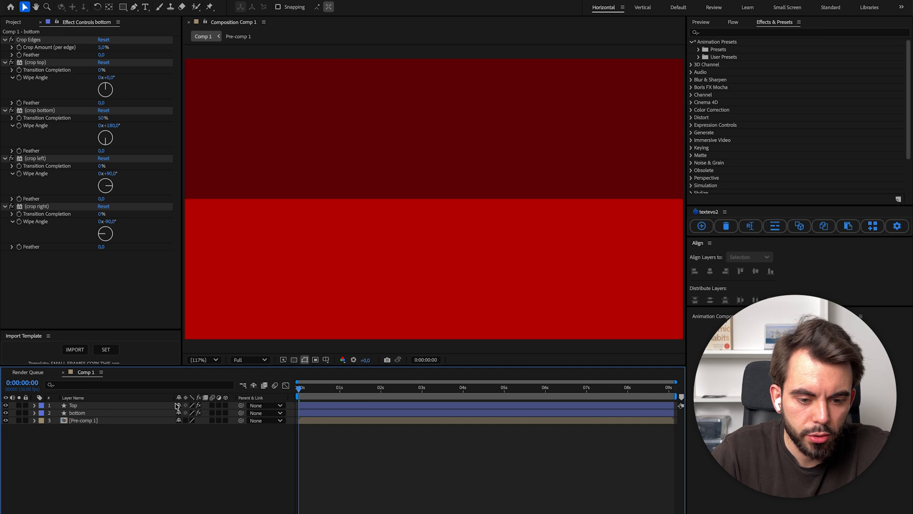
# Add Position keyframes to the Top and bottom layers and shift both keyframes to about one second
pyautogui.click(76, 405)
pyautogui.keyDown('shift'); pyautogui.click(91, 412); pyautogui.keyUp('shift')
pyautogui.press('p')
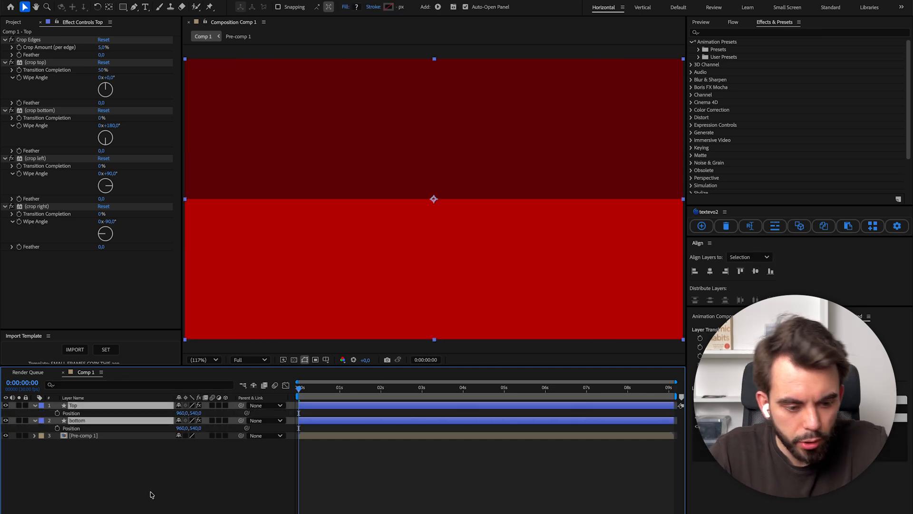
pyautogui.click(57, 413)
pyautogui.click(395, 510)
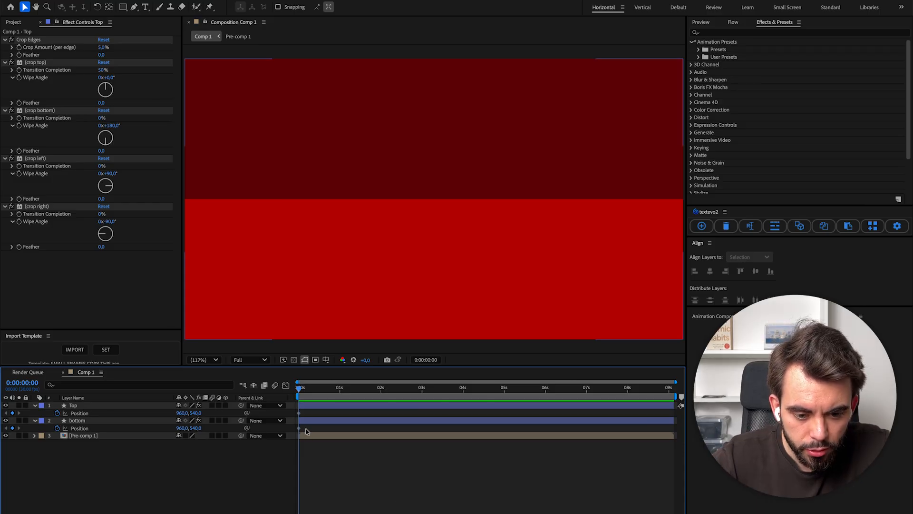
pyautogui.moveTo(306, 432); pyautogui.dragTo(338, 413)
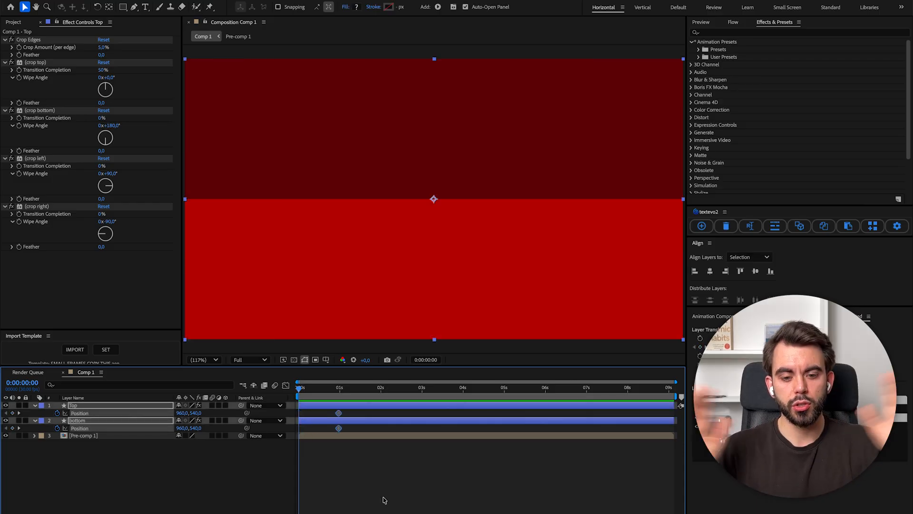
pyautogui.click(352, 409)
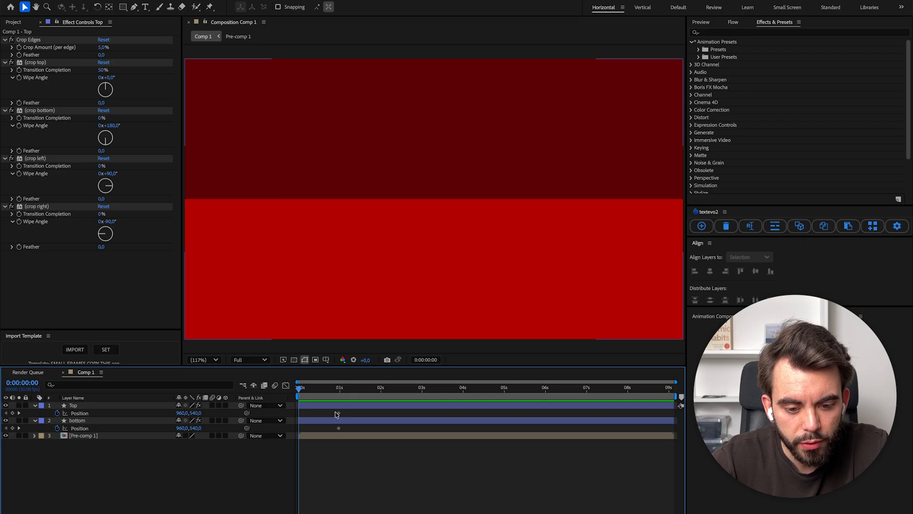
# At the first frame, set the Top layer's Position to -960, 540 and the bottom layer's to 2882, 540
pyautogui.click(79, 406)
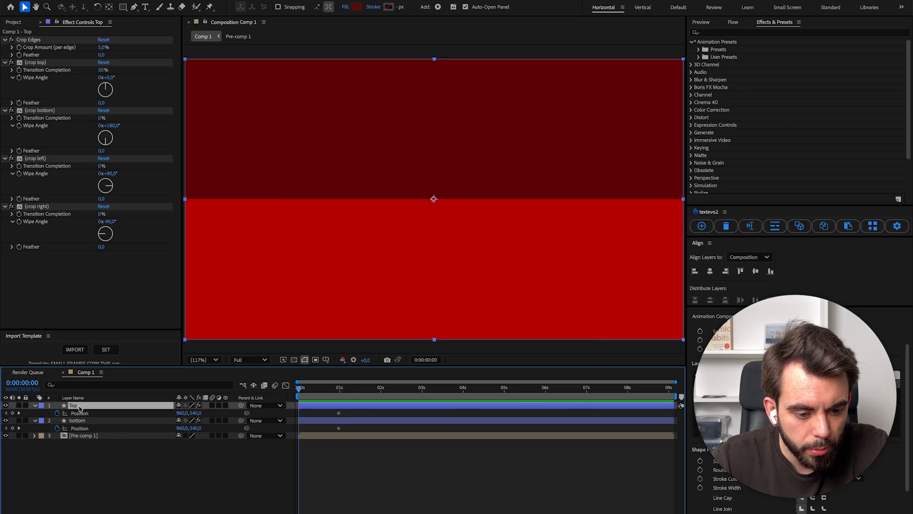
pyautogui.moveTo(183, 413); pyautogui.dragTo(98, 415)
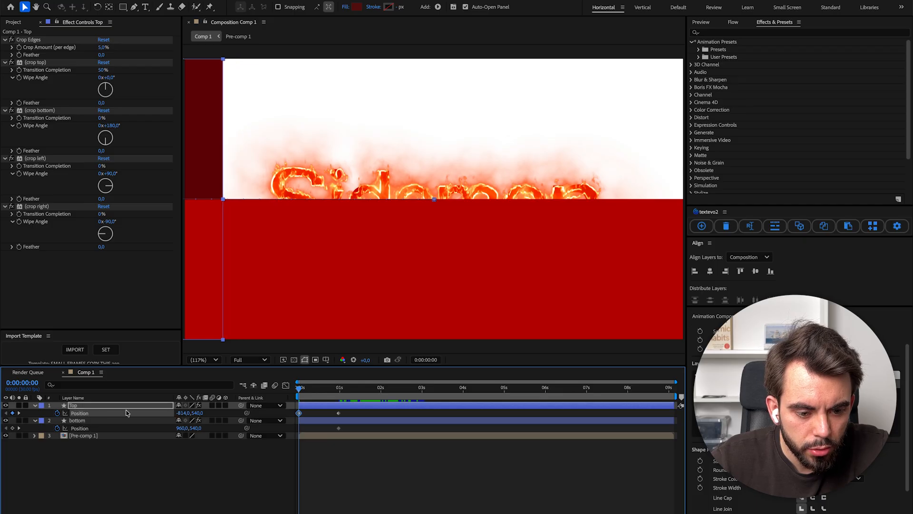
pyautogui.moveTo(189, 415); pyautogui.dragTo(119, 414)
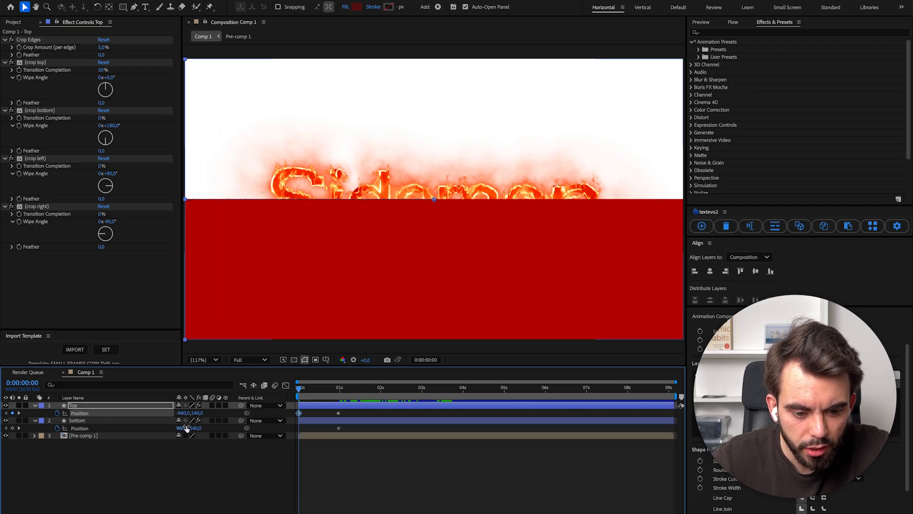
pyautogui.moveTo(186, 429); pyautogui.dragTo(310, 431)
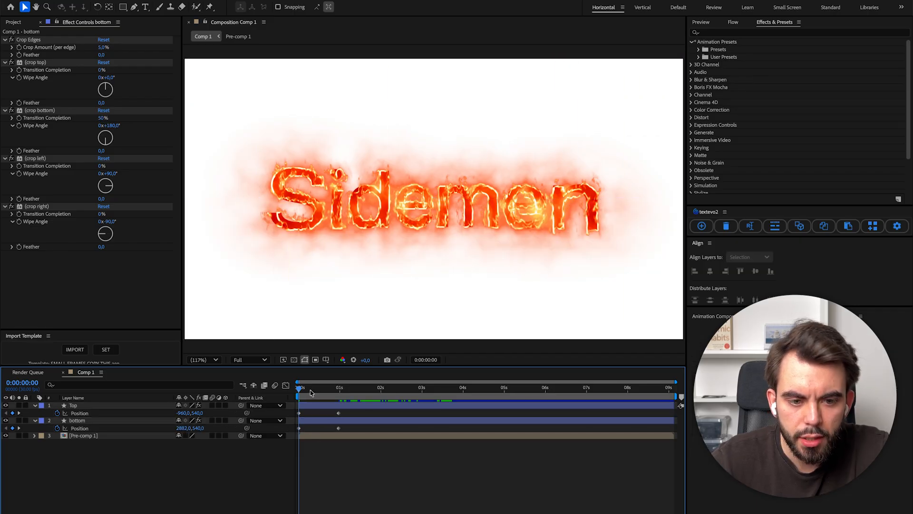
pyautogui.click(301, 389)
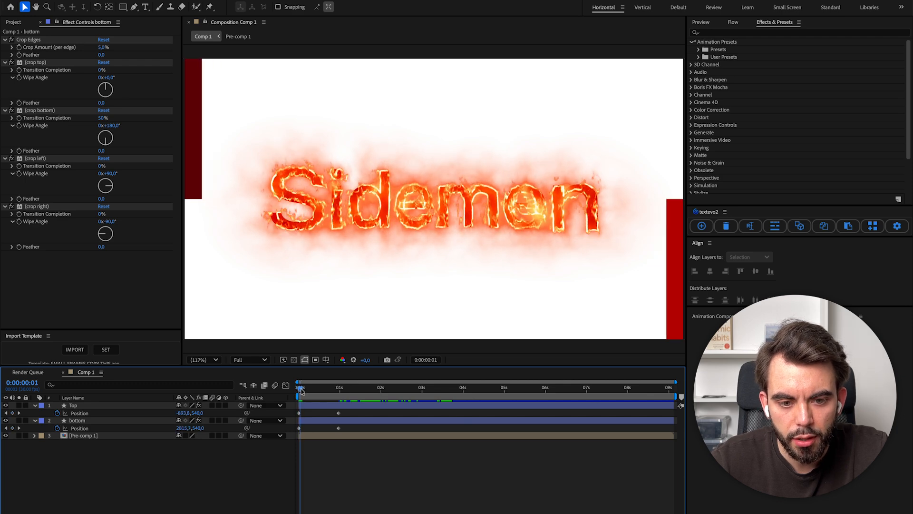
pyautogui.click(298, 389)
pyautogui.click(496, 512)
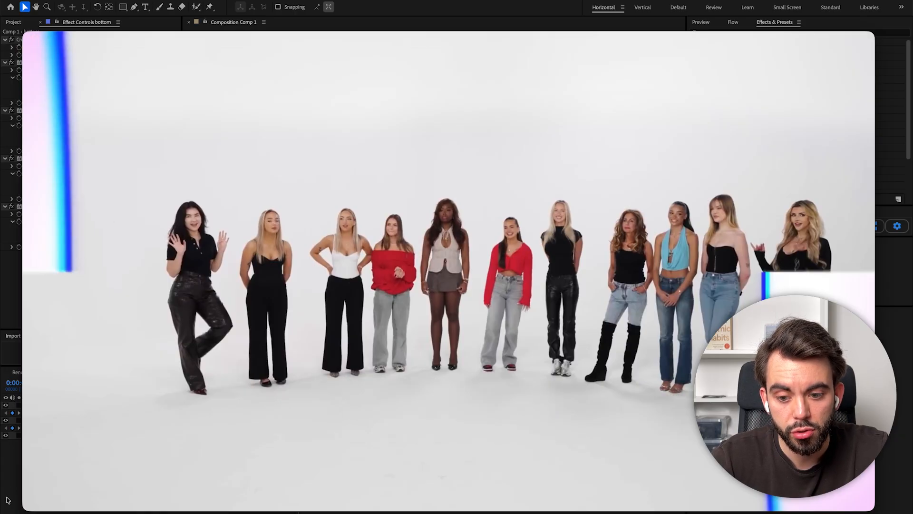
pyautogui.click(7, 499)
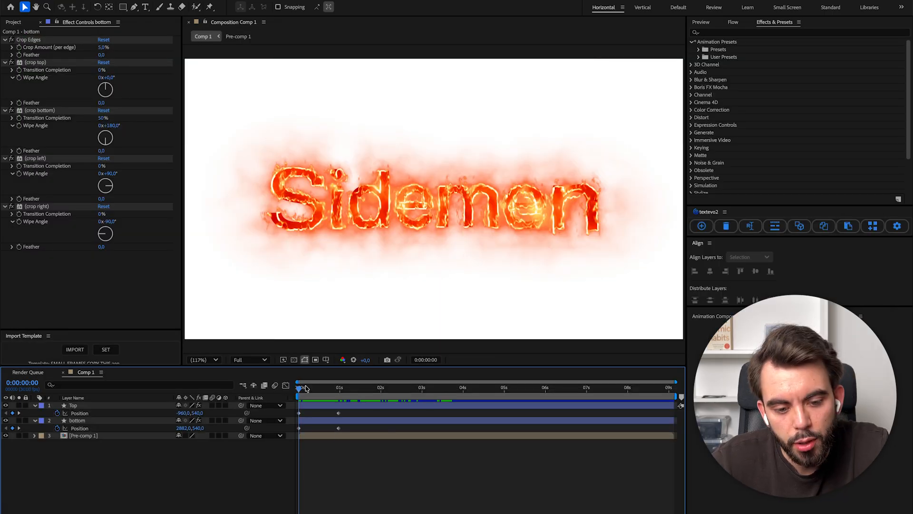
# Copy both layers' one-second Position keyframes and paste them at 0:00:01:08
pyautogui.moveTo(299, 390); pyautogui.dragTo(350, 401)
pyautogui.moveTo(333, 408); pyautogui.dragTo(354, 457)
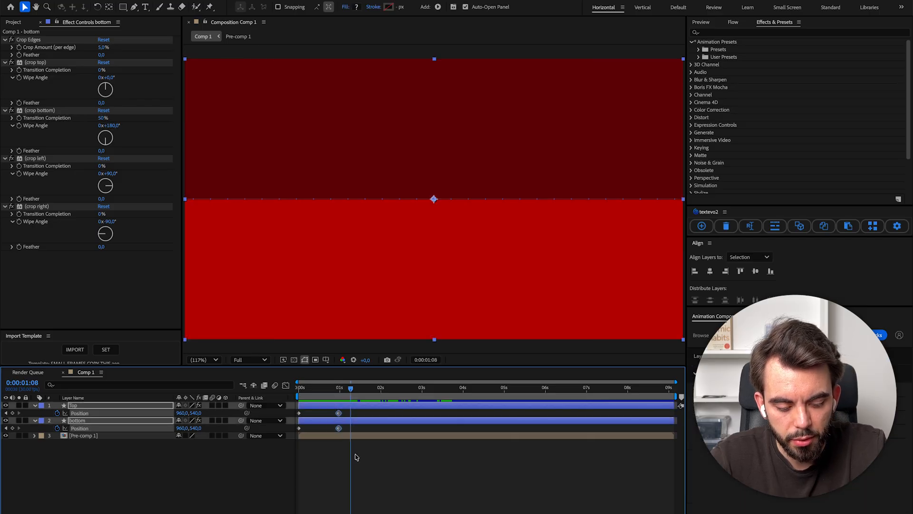
pyautogui.hotkey('ctrl', 'c')
pyautogui.hotkey('ctrl', 'v')
# Copy both layers' first Position keyframes and paste them at about two seconds so the halves slide back out
pyautogui.moveTo(341, 388); pyautogui.dragTo(379, 389)
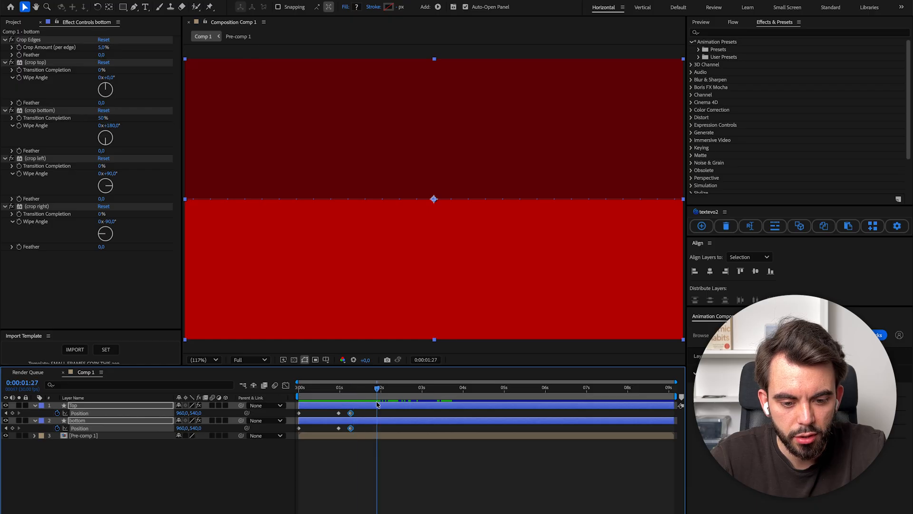
pyautogui.moveTo(318, 429); pyautogui.dragTo(274, 410)
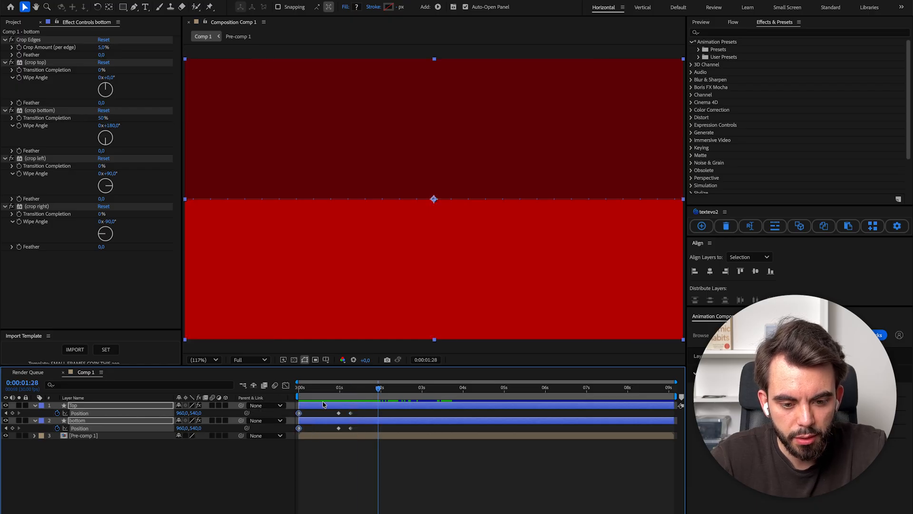
pyautogui.click(380, 390)
pyautogui.hotkey('ctrl', 'v')
# Apply Easy Ease to all Position keyframes of the Top and bottom layers
pyautogui.moveTo(380, 390)
pyautogui.mouseDown()
pyautogui.moveTo(300, 393)
pyautogui.moveTo(383, 391)
pyautogui.mouseUp()
pyautogui.moveTo(387, 469); pyautogui.dragTo(265, 396)
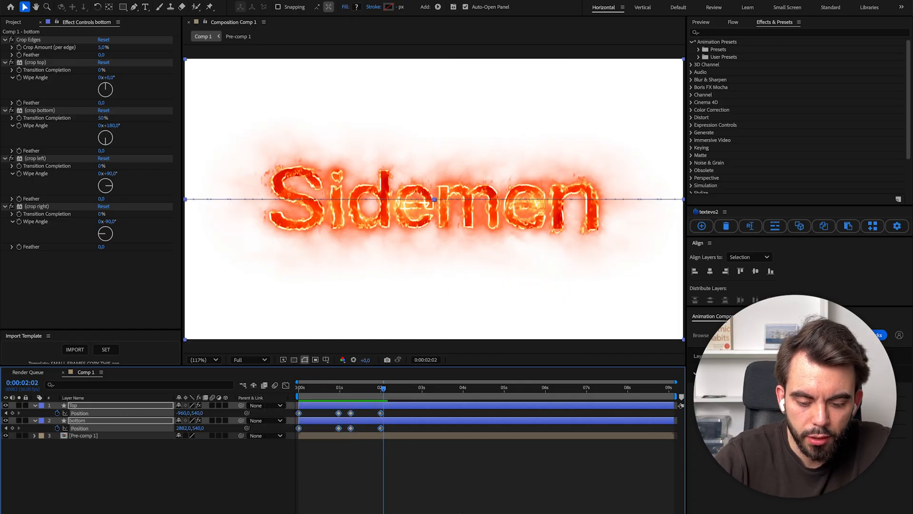
pyautogui.press('F9')
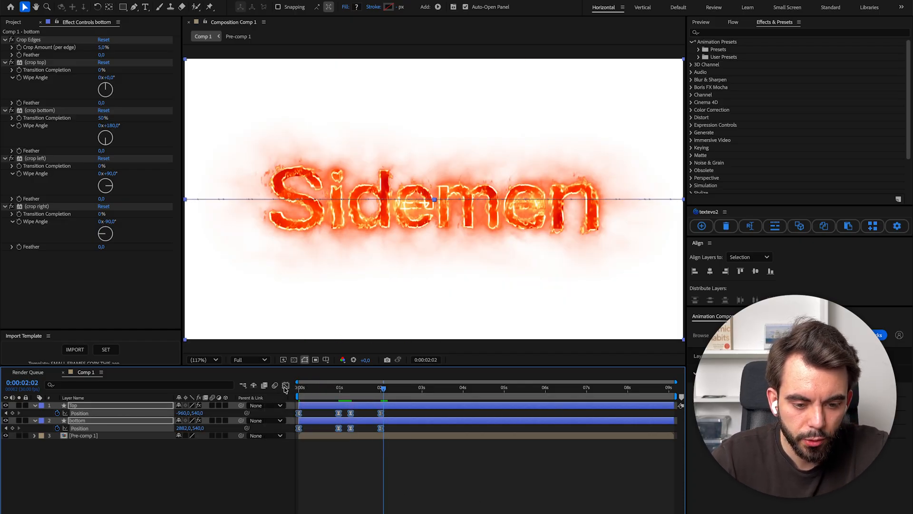
# Set incoming and outgoing influence to 70% for all Position keyframes of both halves, and preview the motion
pyautogui.click(286, 385)
pyautogui.moveTo(412, 475); pyautogui.dragTo(296, 512)
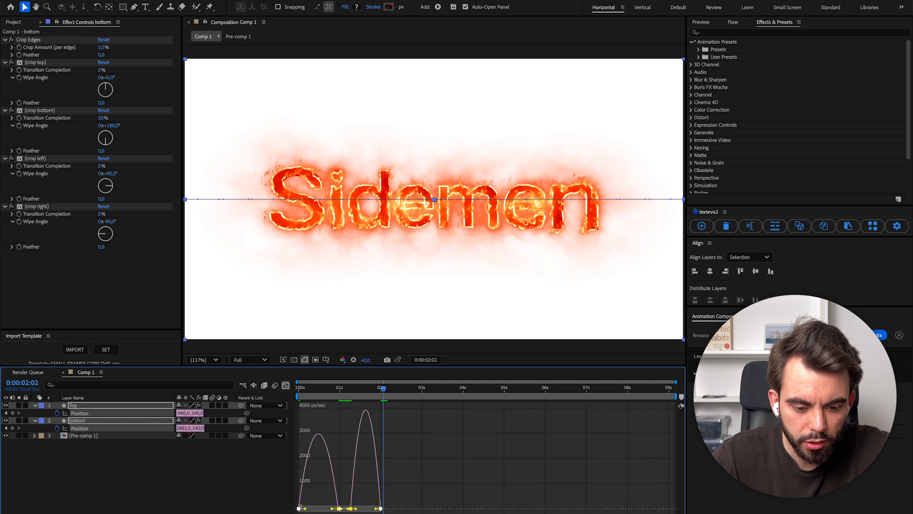
pyautogui.hotkey('ctrl', 'shift', 'k')
pyautogui.press('Tab')
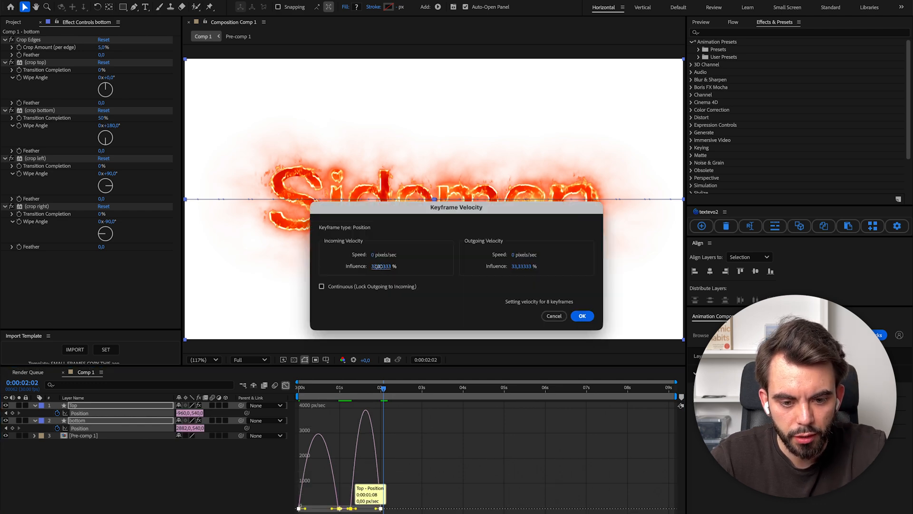
pyautogui.write('70')
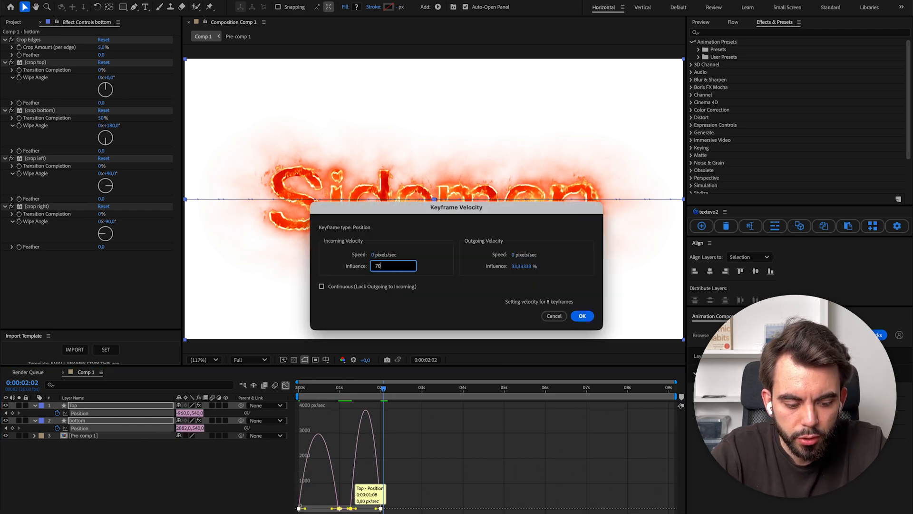
pyautogui.press('Tab')
pyautogui.write('70')
pyautogui.press('Tab')
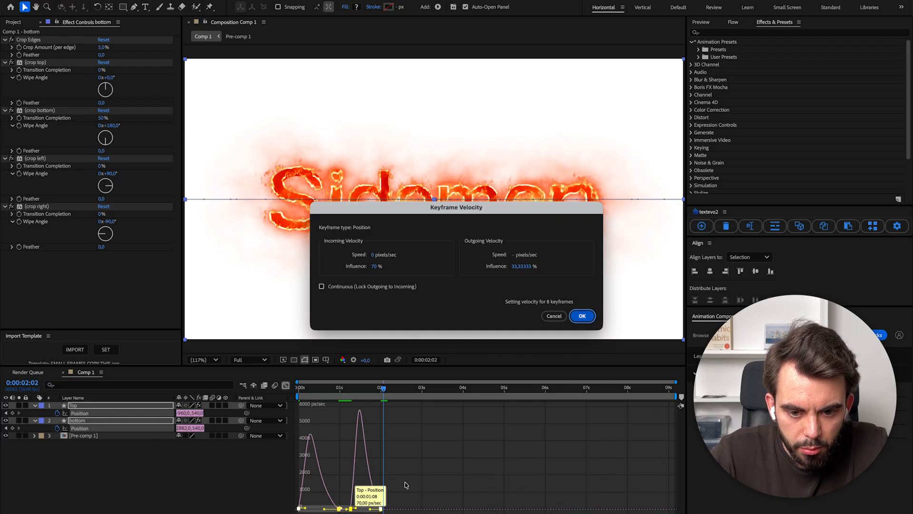
pyautogui.write('70')
pyautogui.press('Return')
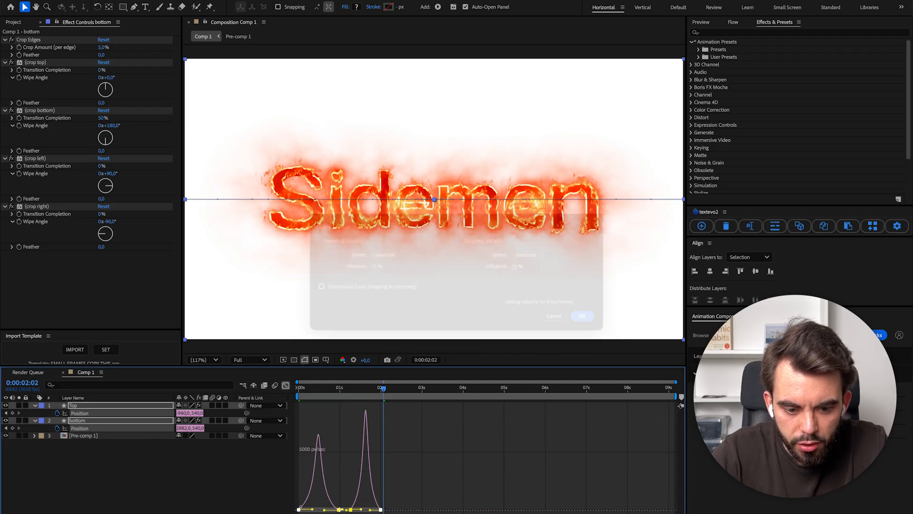
pyautogui.press('space')
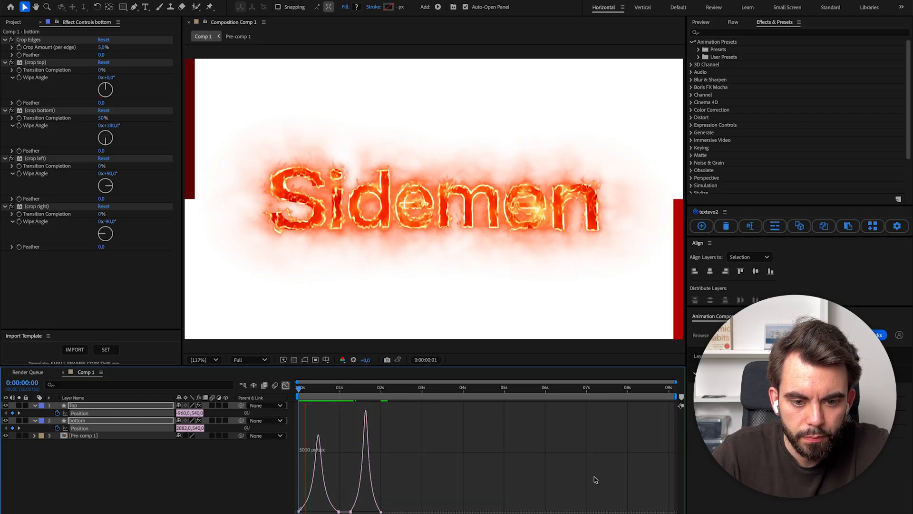
pyautogui.press('space')
# Return from the speed graph to the layer bars and enable motion blur for the Top and bottom layers
pyautogui.hotkey('shift', 'F3')
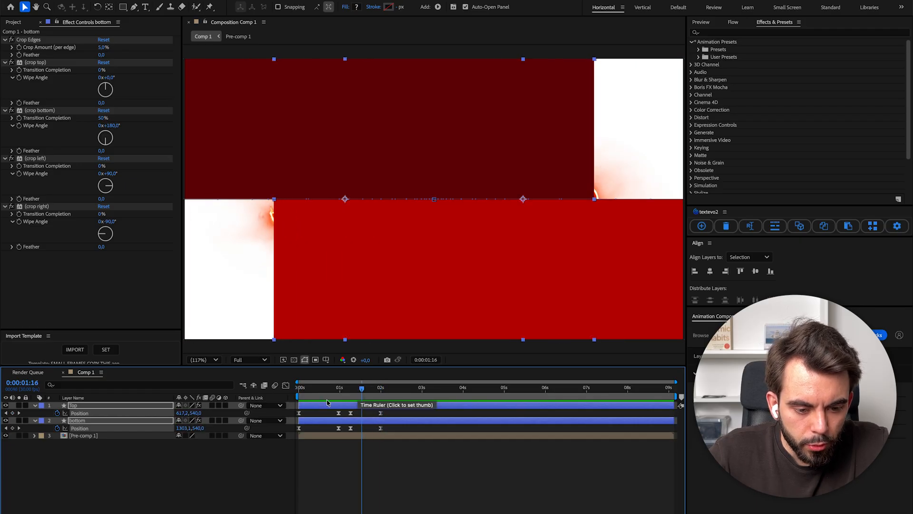
pyautogui.click(212, 405)
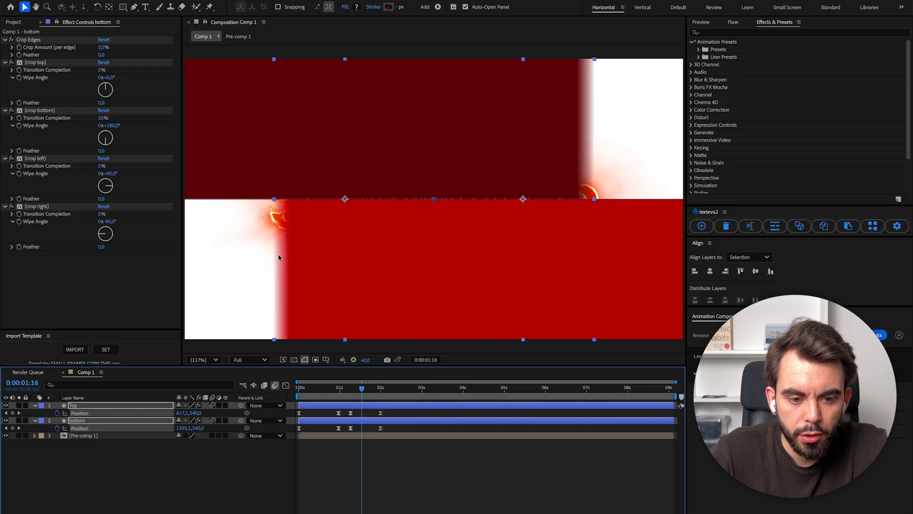
pyautogui.press('u')
# Pre-compose the Top and bottom layers together into a new composition
pyautogui.click(76, 406)
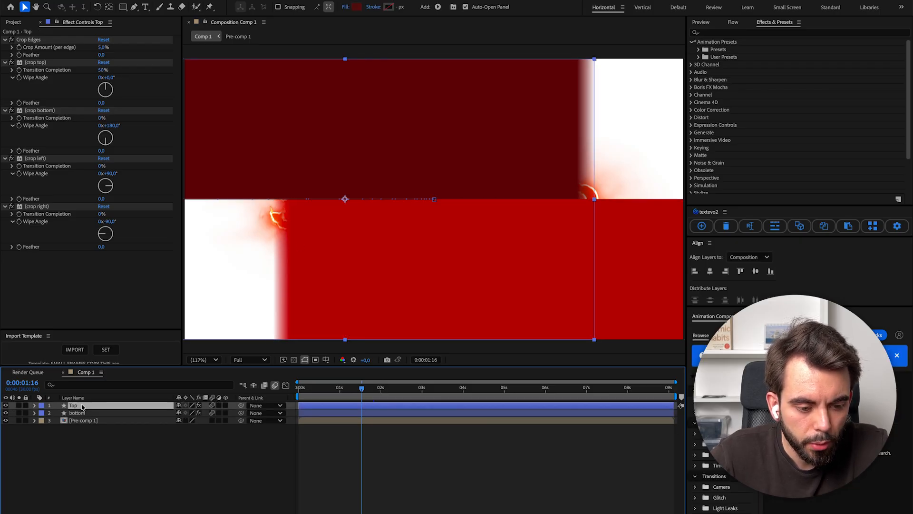
pyautogui.keyDown('shift'); pyautogui.click(86, 413); pyautogui.keyUp('shift')
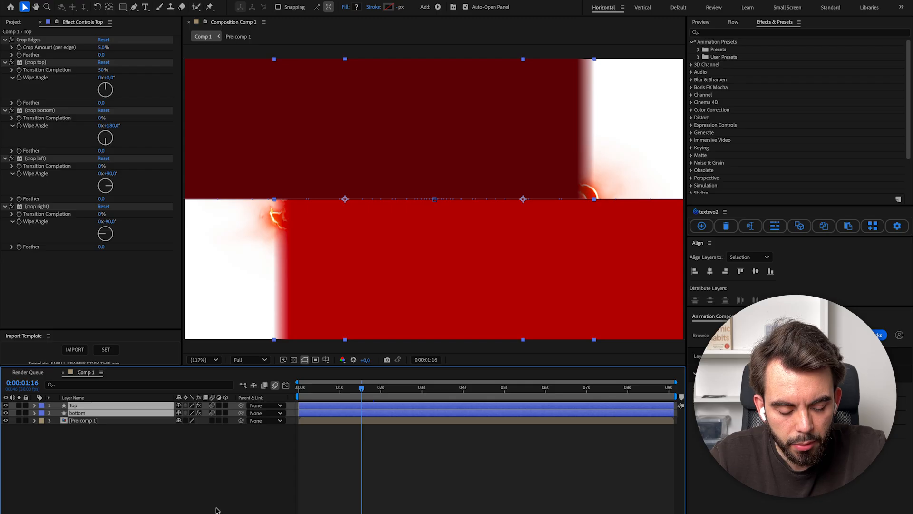
pyautogui.hotkey('ctrl', 'shift', 'c')
pyautogui.press('Return')
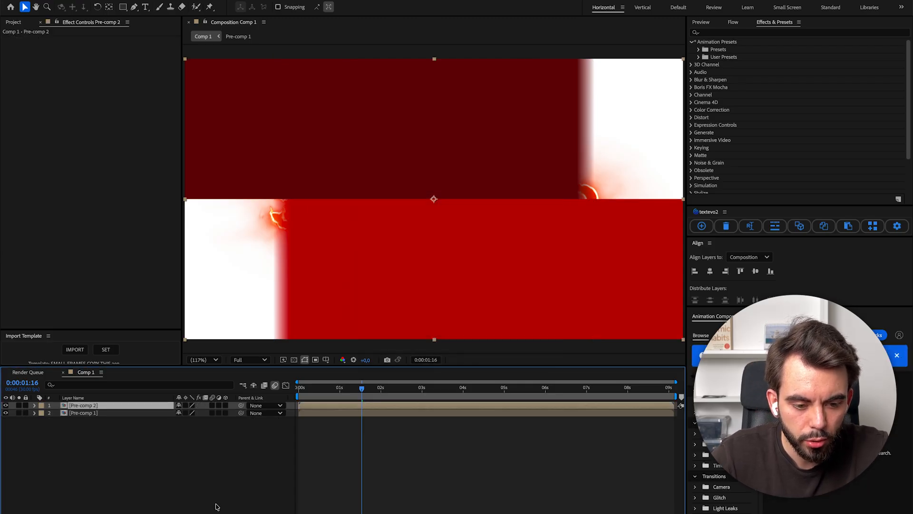
pyautogui.click(195, 446)
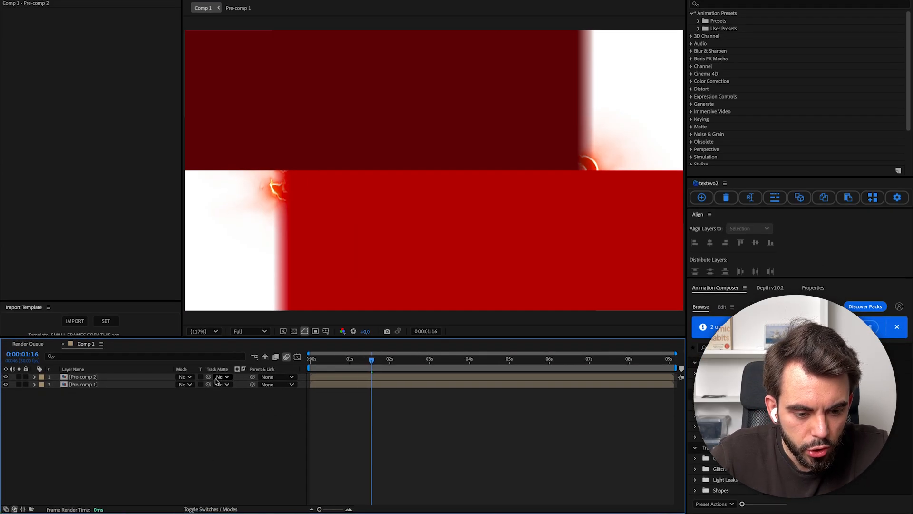
# Rename the Pre-comp 1 layer as sidemen and the Pre-comp 2 layer as transition
pyautogui.click(100, 416)
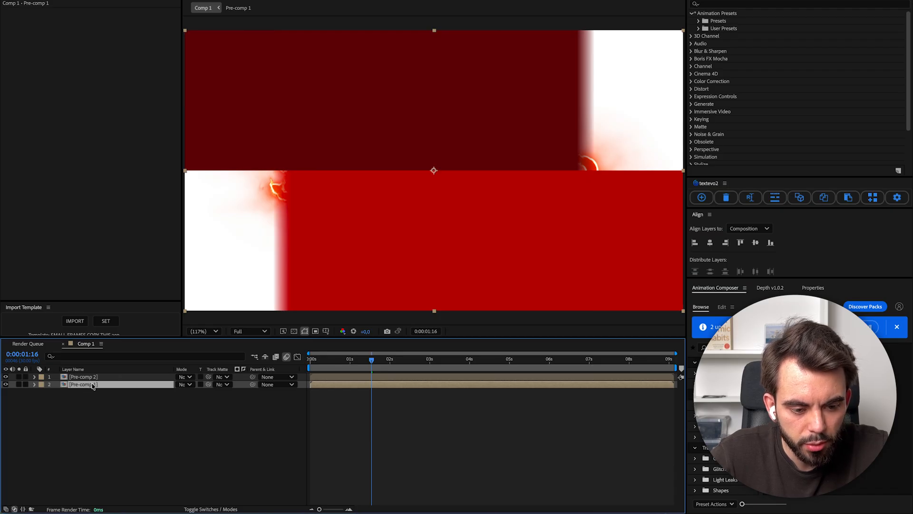
pyautogui.press('Return')
pyautogui.write('sidemen')
pyautogui.press('Return')
pyautogui.hotkey('ctrl', 'Up')
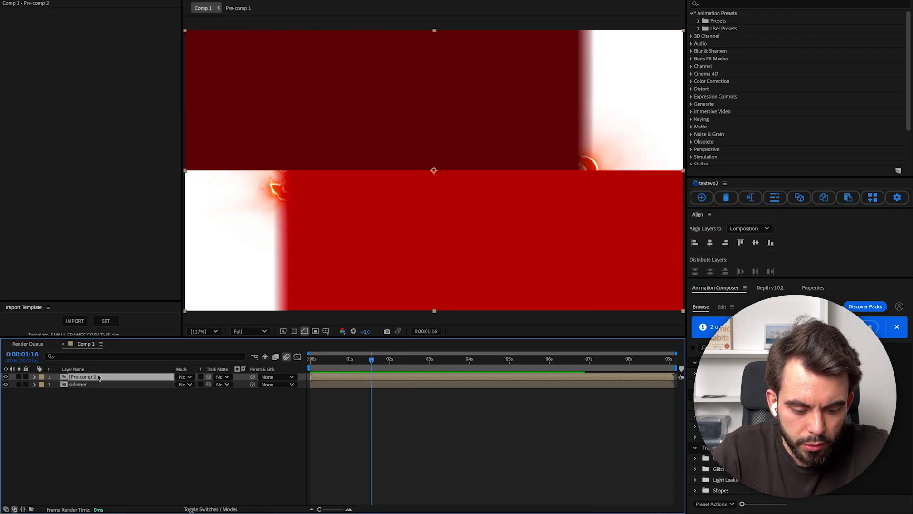
pyautogui.press('Return')
pyautogui.write('transition')
pyautogui.press('Return')
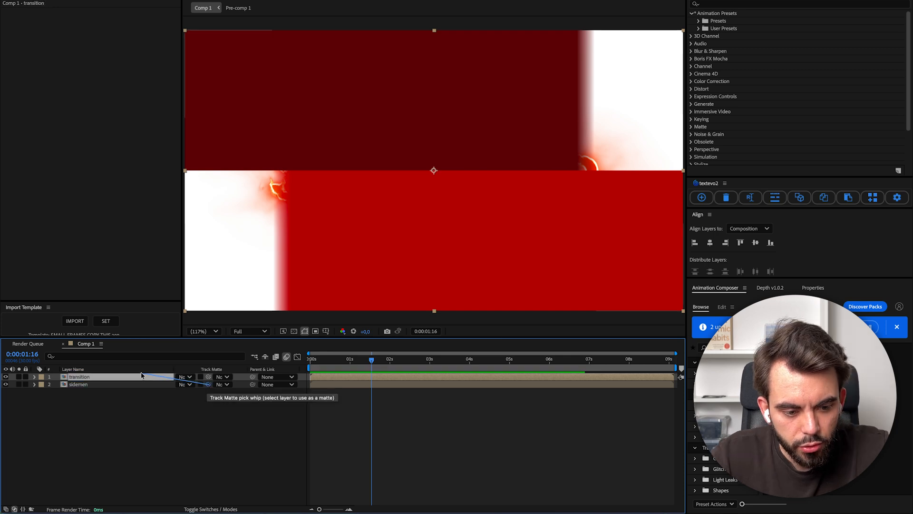
# Use the transition layer as the sidemen layer's track matte and preview the reveal from the first frame
pyautogui.moveTo(208, 385); pyautogui.dragTo(108, 379)
pyautogui.click(155, 416)
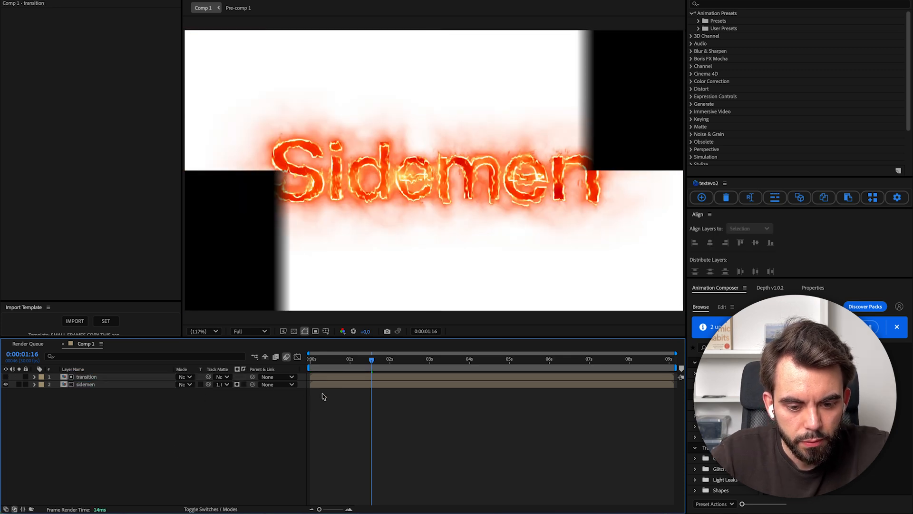
pyautogui.press('Home')
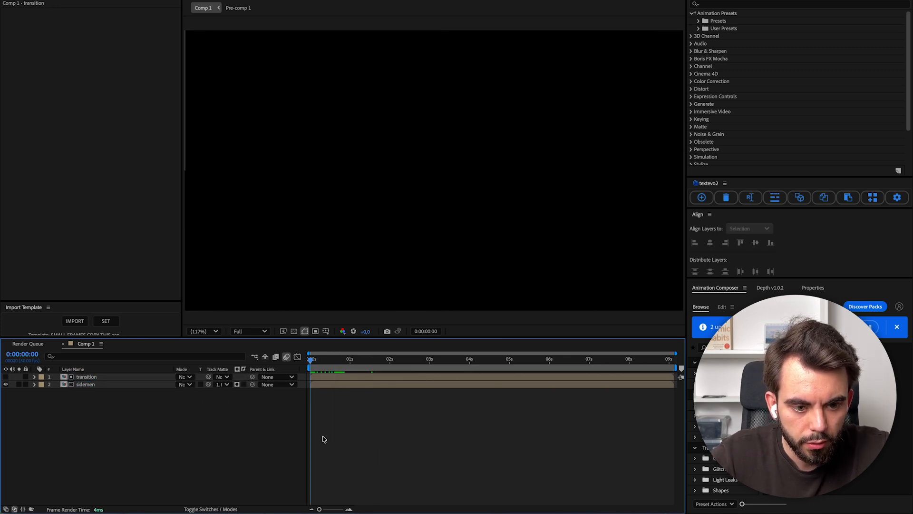
pyautogui.press('space')
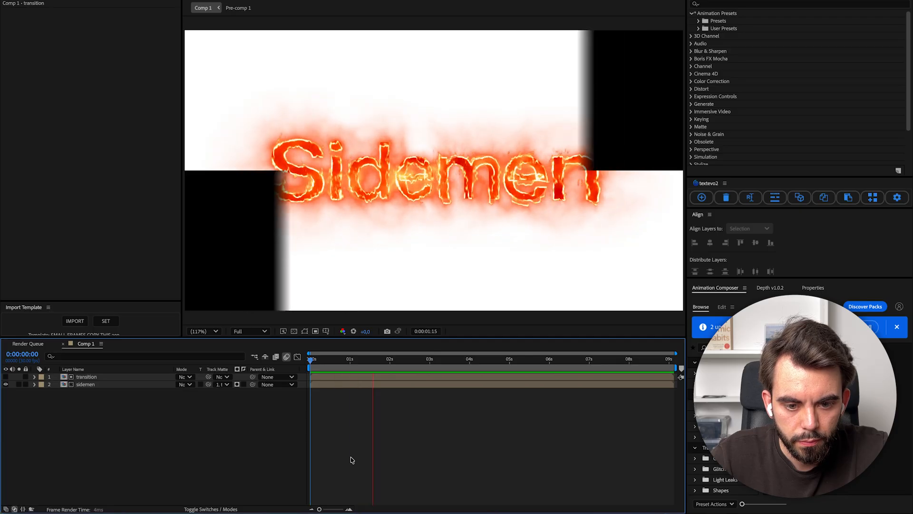
pyautogui.press('space')
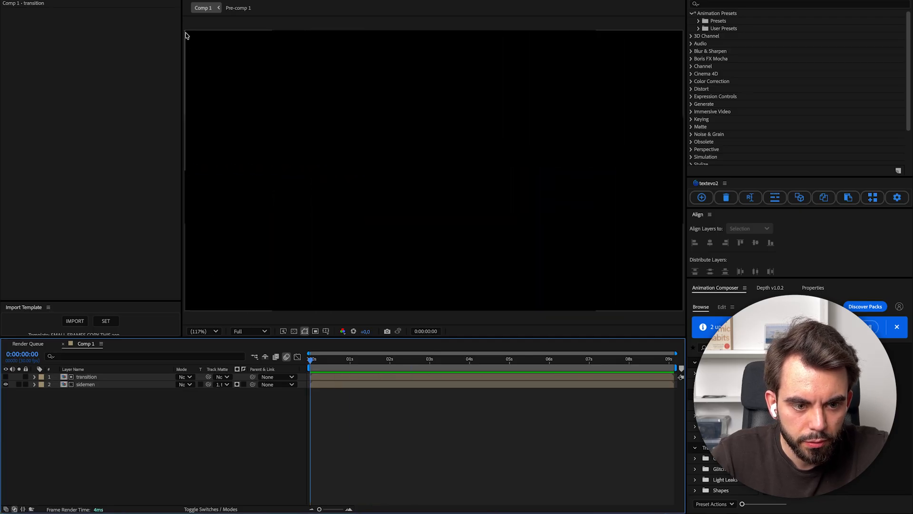
# Inside the transition composition, set the Top layer's first-frame Position to -968, 540, and preview the result in Comp 1
pyautogui.doubleClick(100, 378)
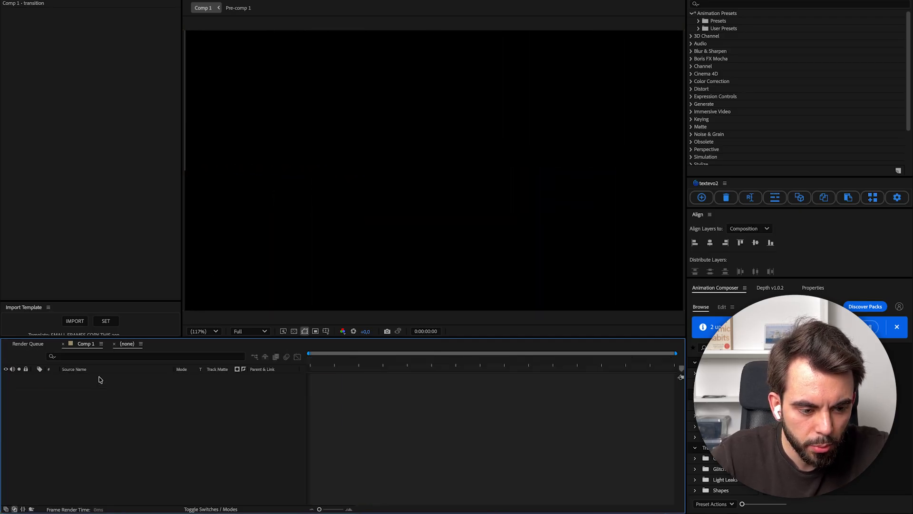
pyautogui.hotkey('ctrl', 'Down')
pyautogui.press('u')
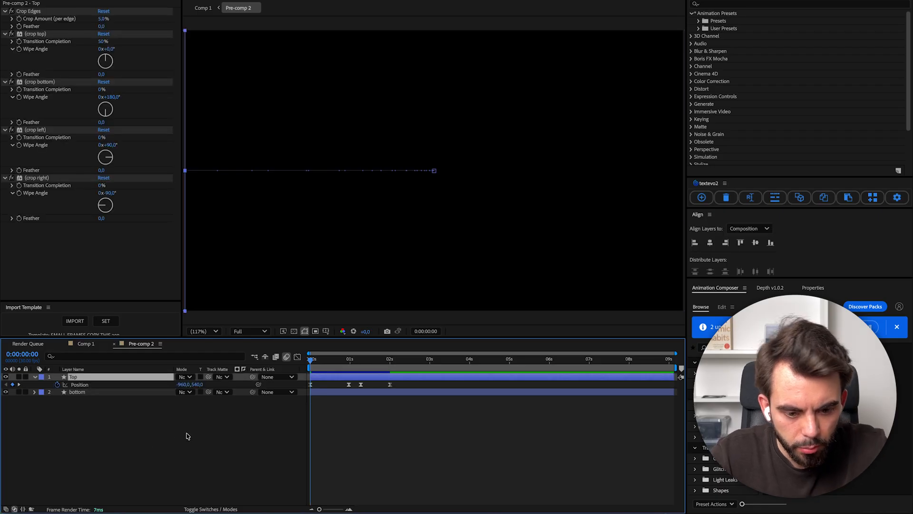
pyautogui.click(189, 428)
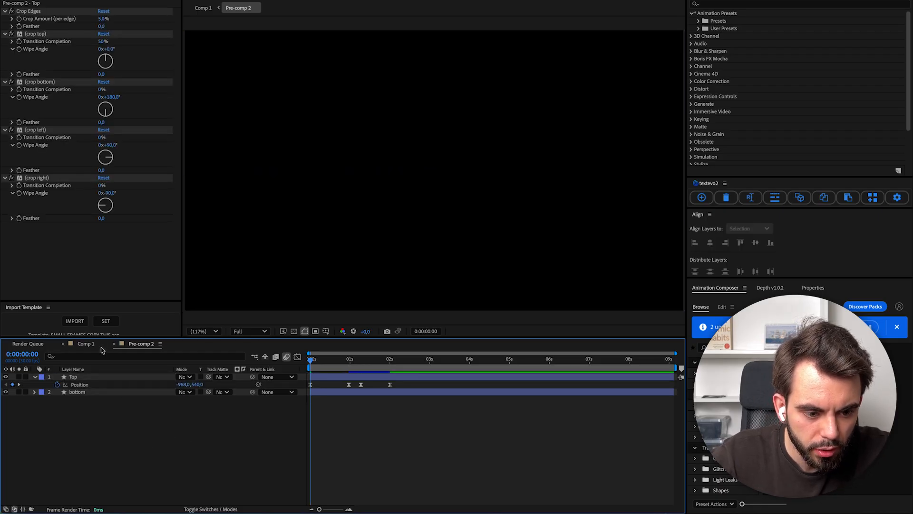
pyautogui.click(84, 344)
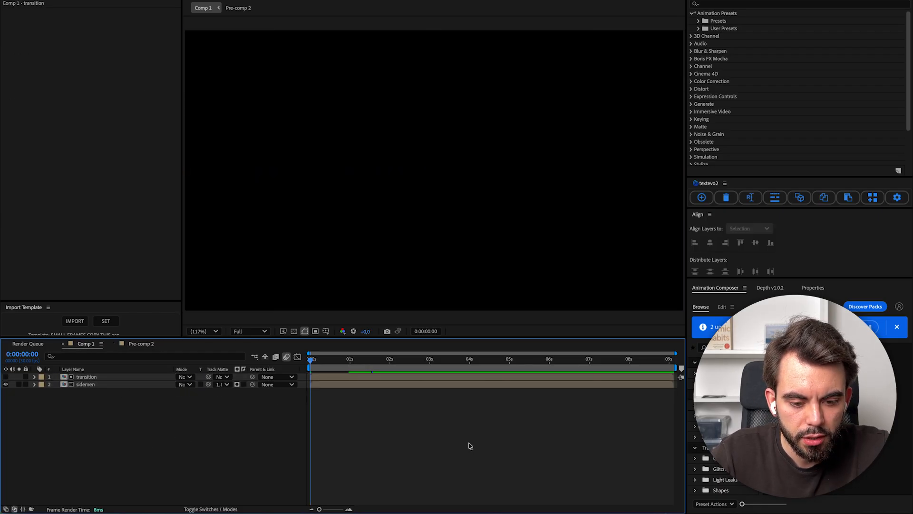
pyautogui.press('space')
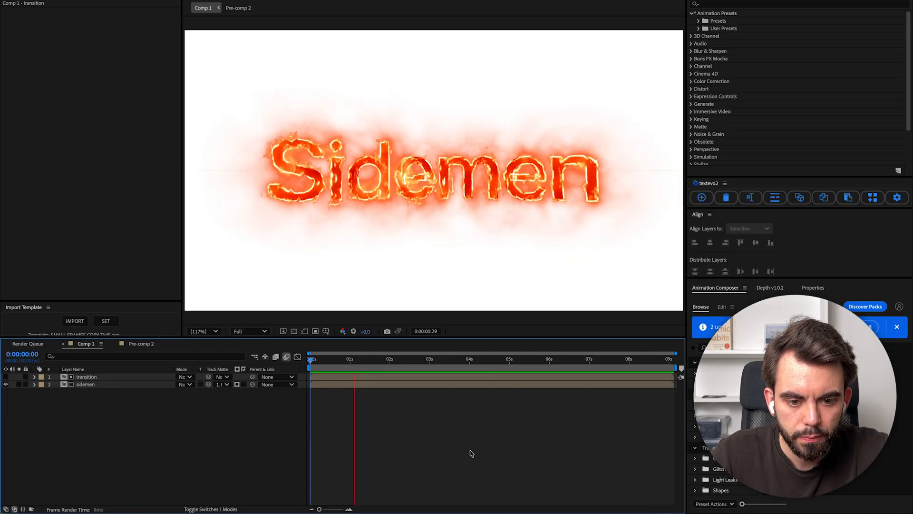
pyautogui.press('space')
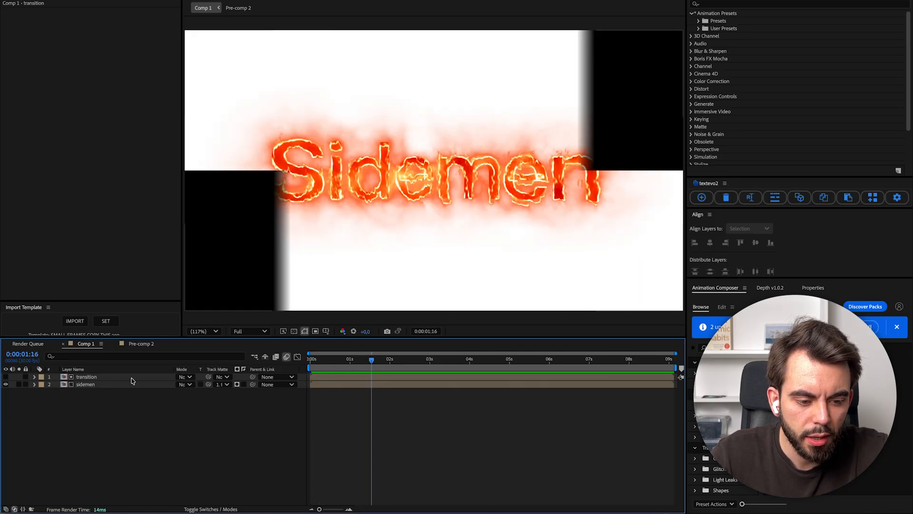
# In the transition composition, delay the Top layer's last two Position keyframes by about half a second and return to Comp 1
pyautogui.doubleClick(86, 377)
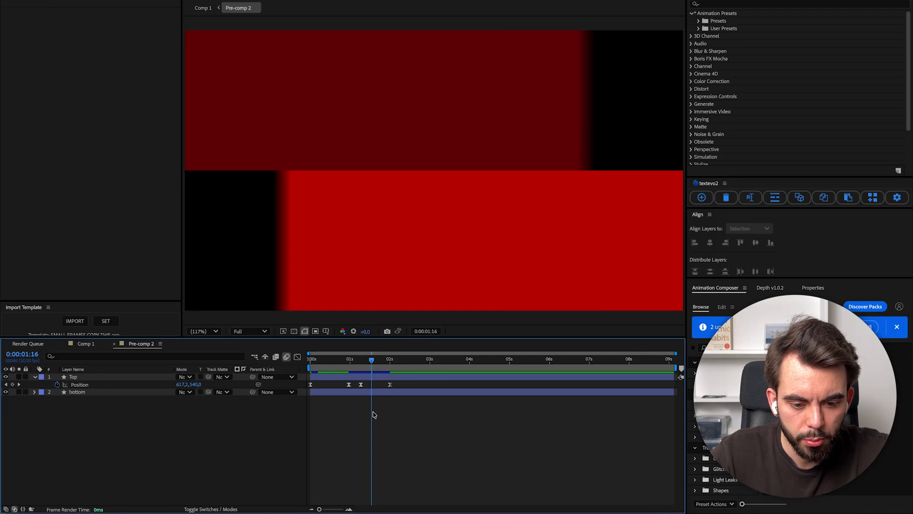
pyautogui.moveTo(437, 425); pyautogui.dragTo(379, 384)
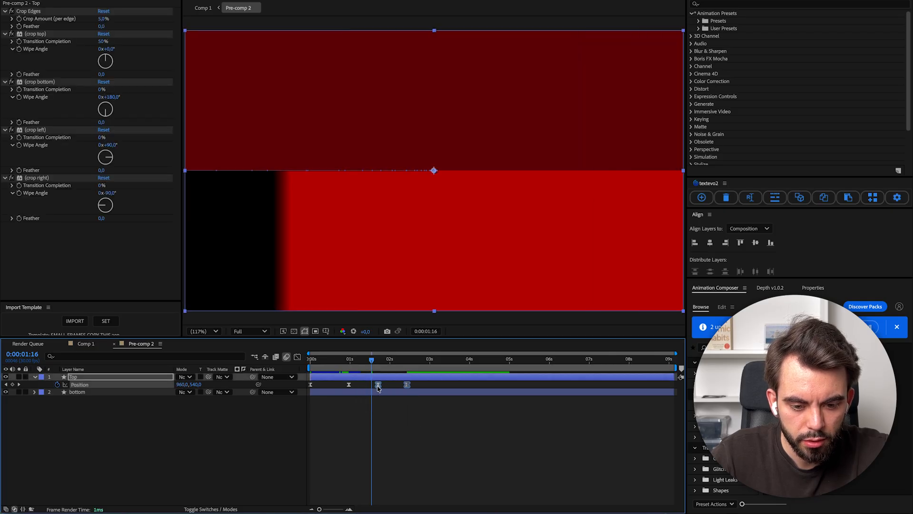
pyautogui.click(84, 343)
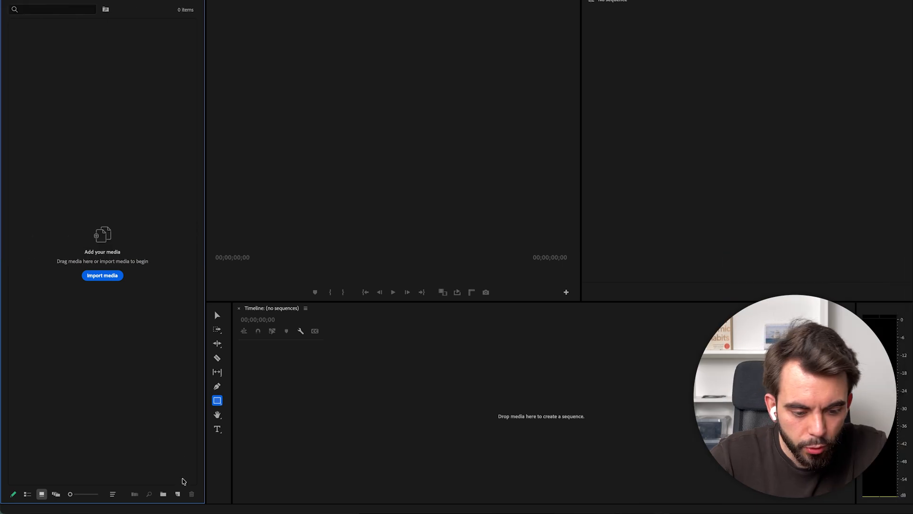
# Create a new sequence in Premiere Pro
pyautogui.click(177, 494)
pyautogui.click(197, 395)
pyautogui.press('Return')
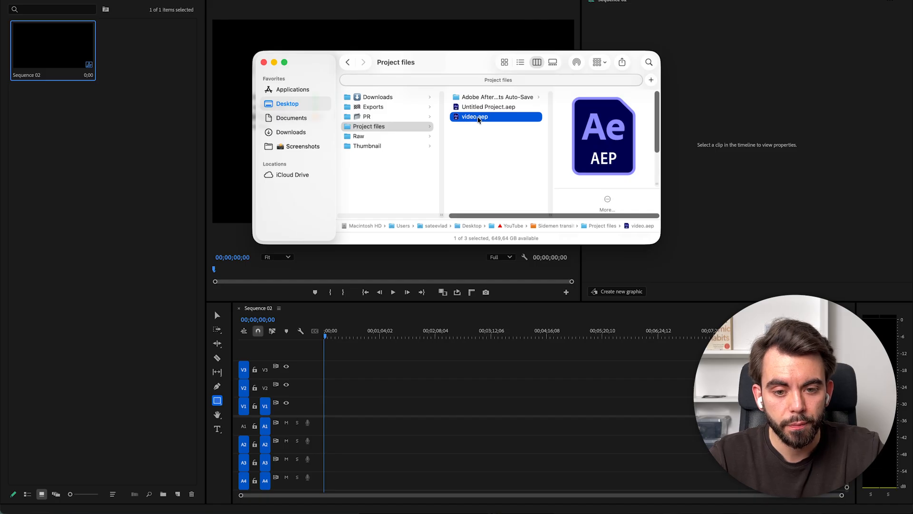
# Import Comp 1 from the video.aep project file into the Premiere Pro project
pyautogui.moveTo(479, 119); pyautogui.dragTo(160, 219)
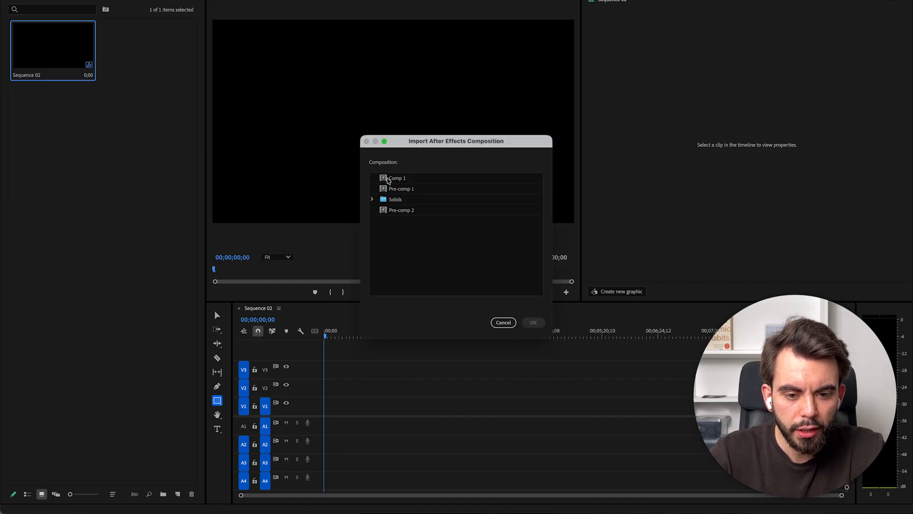
pyautogui.moveTo(387, 510)
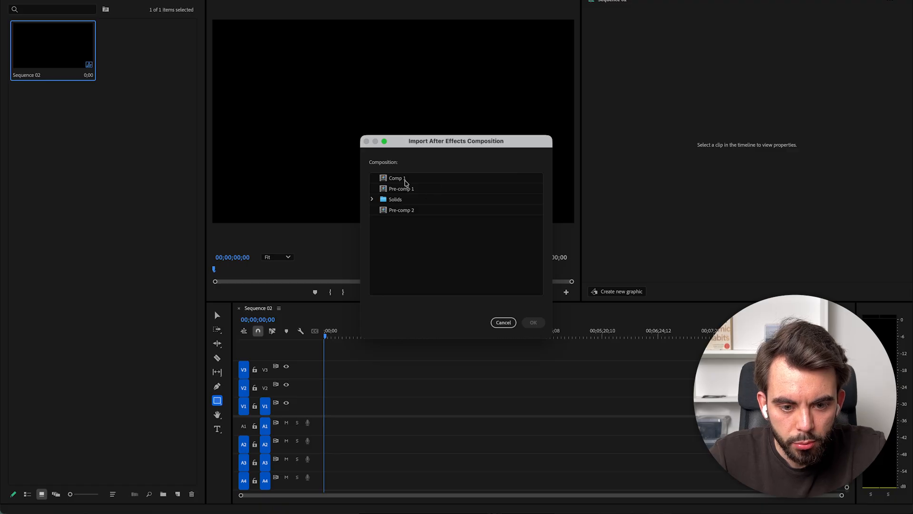
pyautogui.click(397, 178)
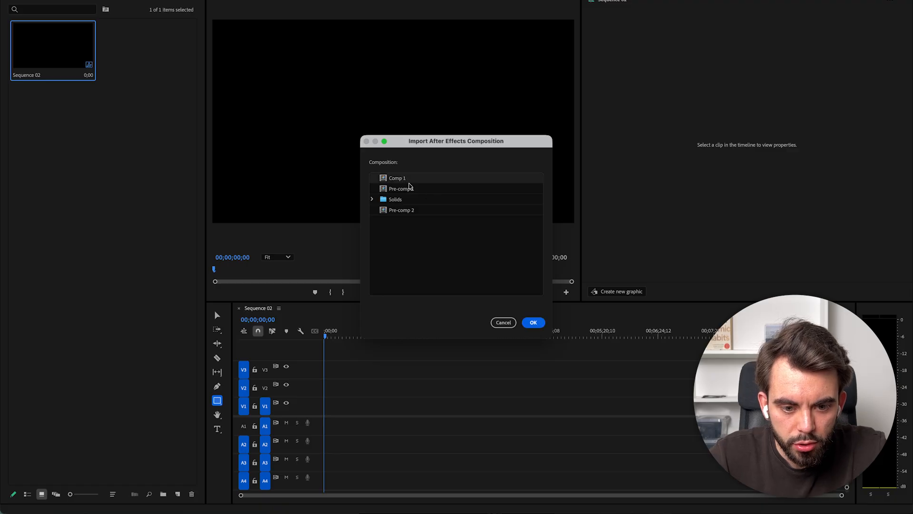
pyautogui.click(533, 322)
# Place the Comp 1 clip at the start of track V1, play it back and select the clip
pyautogui.moveTo(299, 328); pyautogui.dragTo(327, 405)
pyautogui.press('Return')
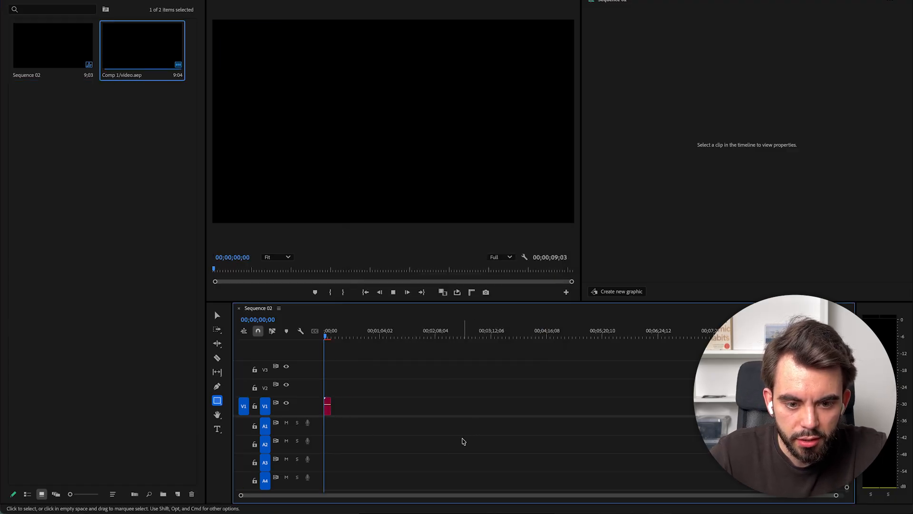
pyautogui.press('space')
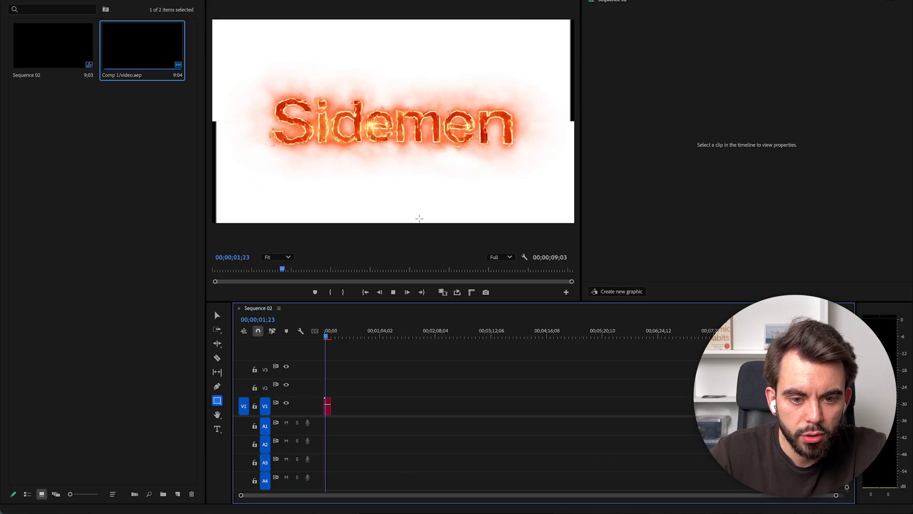
pyautogui.moveTo(324, 388); pyautogui.dragTo(385, 436)
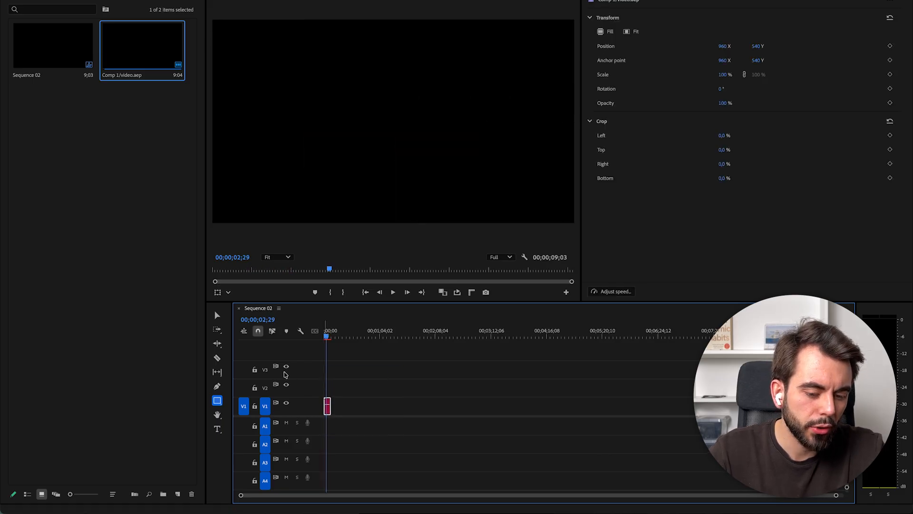
# Delete the Comp 1/video.aep item from the Premiere Pro project, including its clip in the sequence
pyautogui.click(149, 84)
pyautogui.click(143, 56)
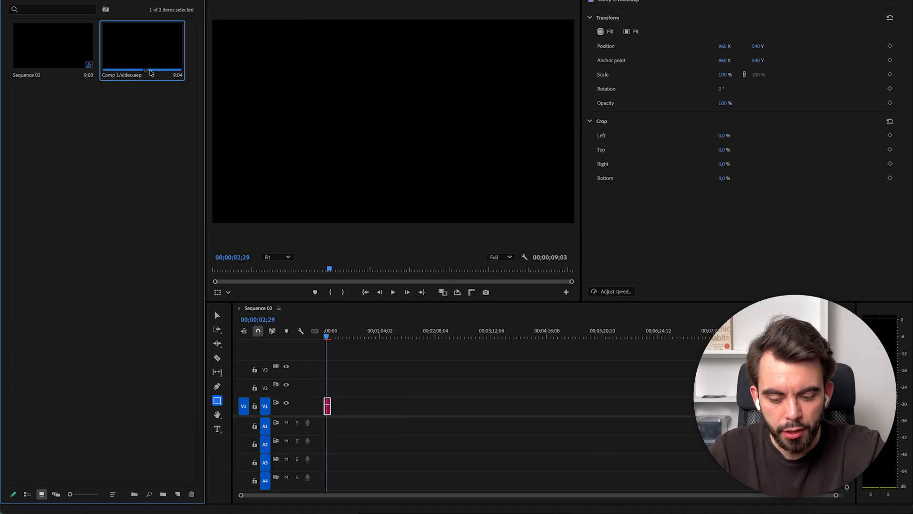
pyautogui.press('Delete')
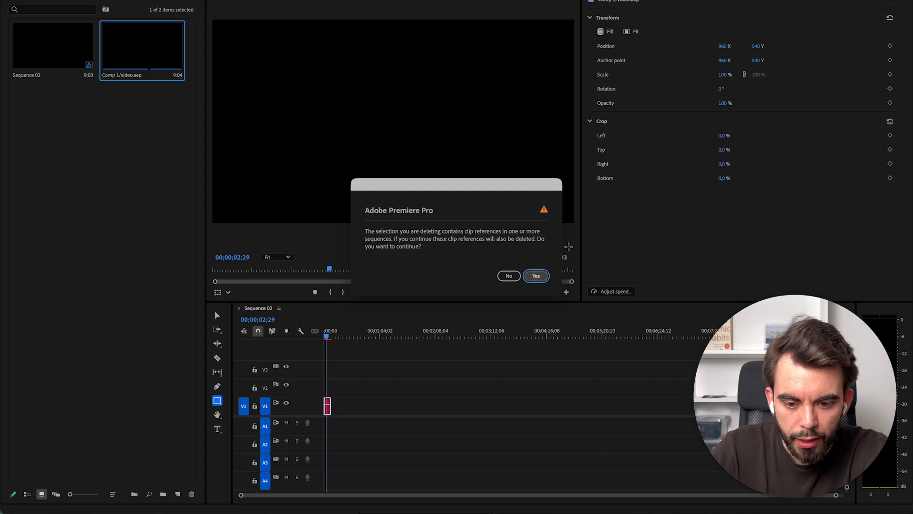
pyautogui.click(536, 275)
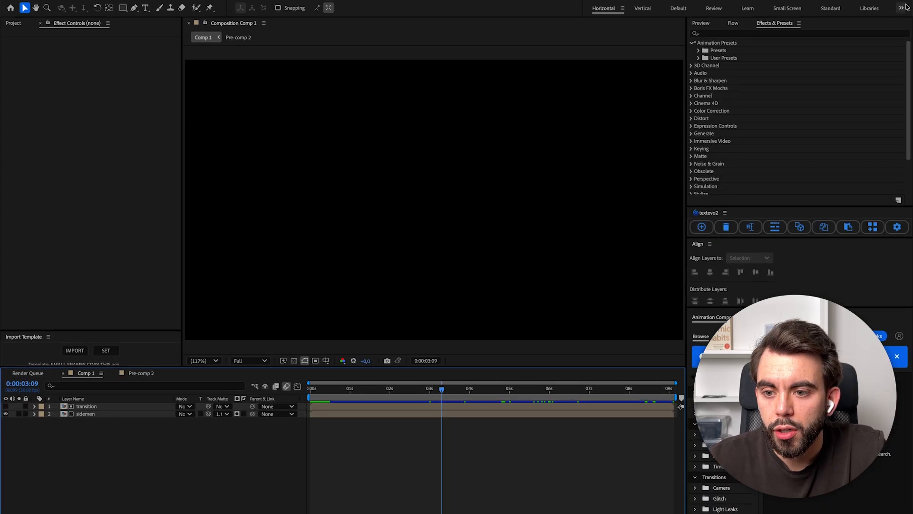
# In After Effects, switch to the Essential Graphics workspace, choose Comp 1 as the primary composition and name the template "Sidemen text"
pyautogui.click(901, 8)
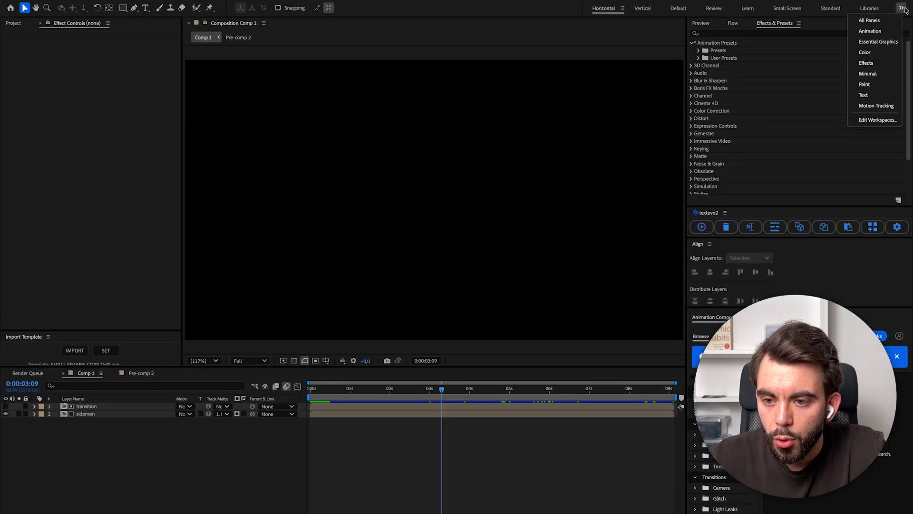
pyautogui.click(878, 42)
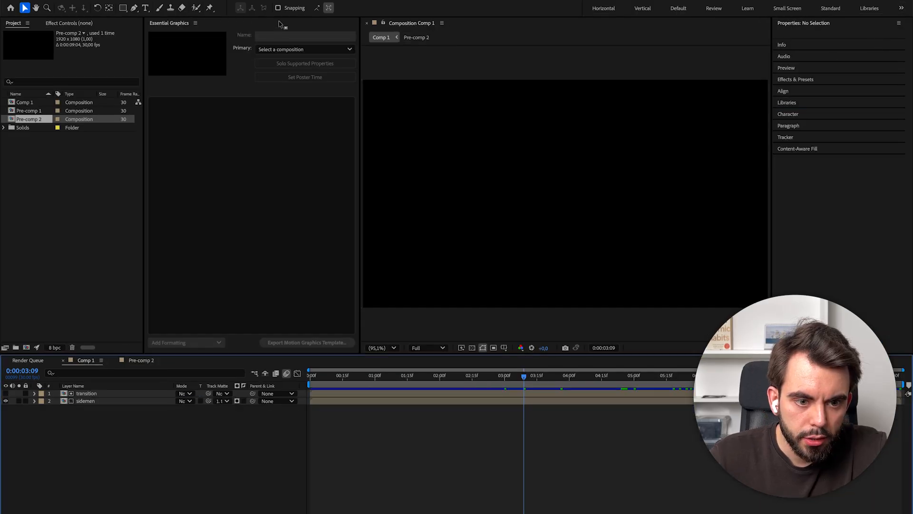
pyautogui.click(267, 49)
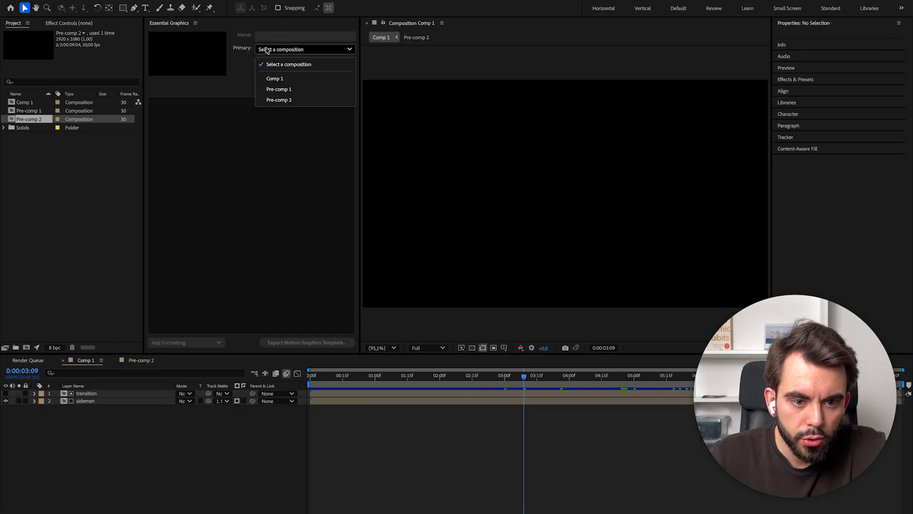
pyautogui.click(275, 79)
pyautogui.click(285, 37)
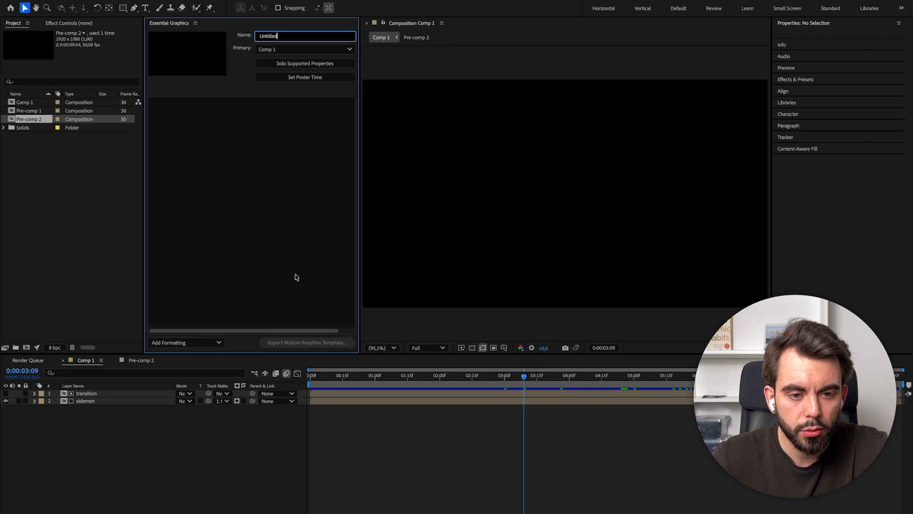
pyautogui.write('Sidemen text')
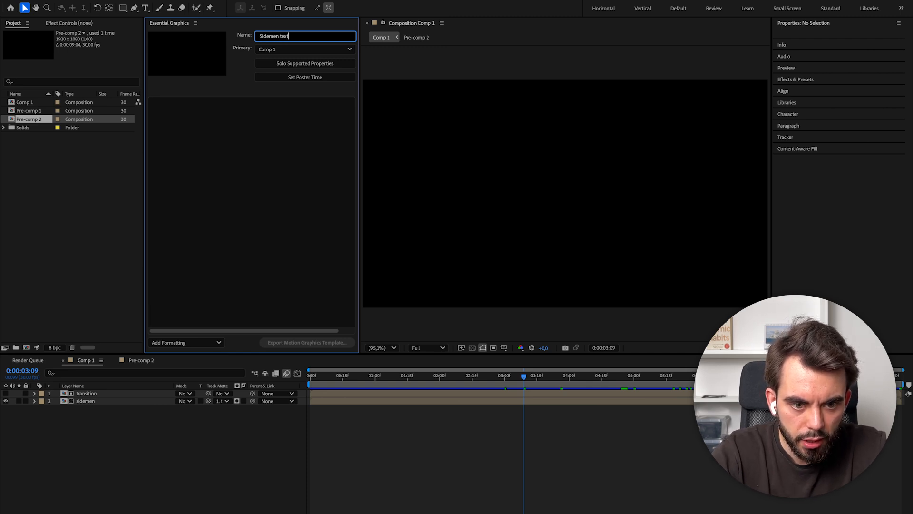
pyautogui.click(207, 214)
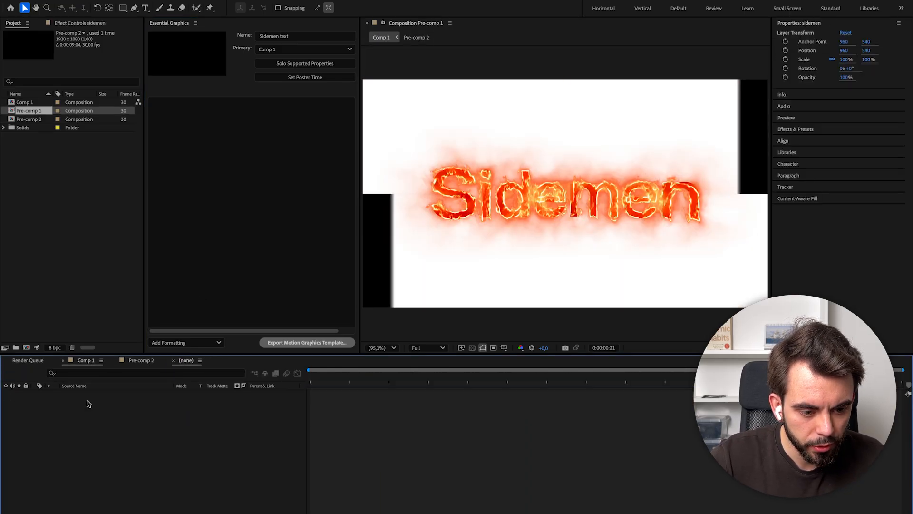
# Add the Source Text property of the Sidemen layer in Pre-comp 1 to the Essential Graphics template
pyautogui.click(88, 408)
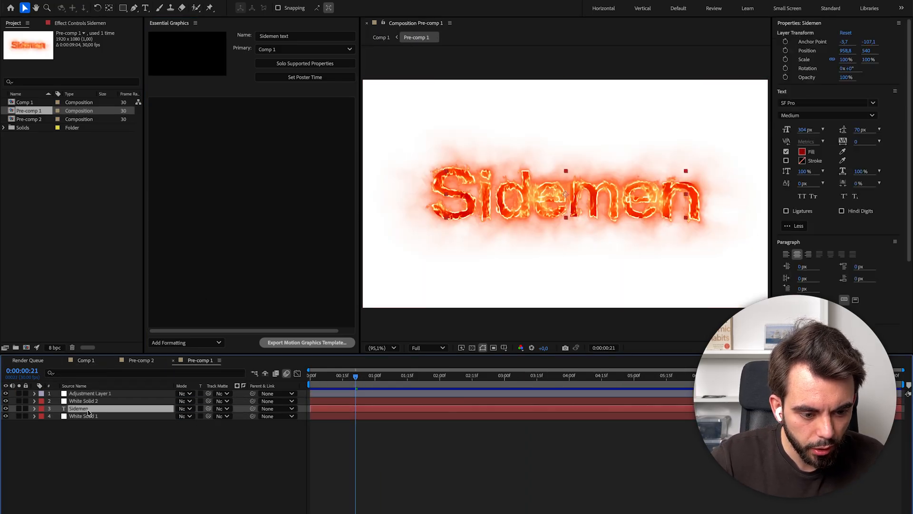
pyautogui.click(34, 408)
pyautogui.click(42, 417)
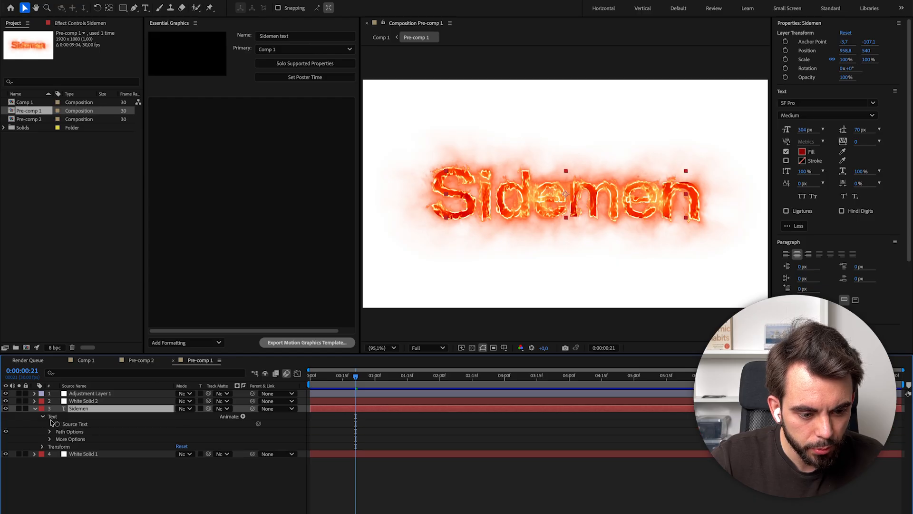
pyautogui.moveTo(71, 424); pyautogui.dragTo(270, 216)
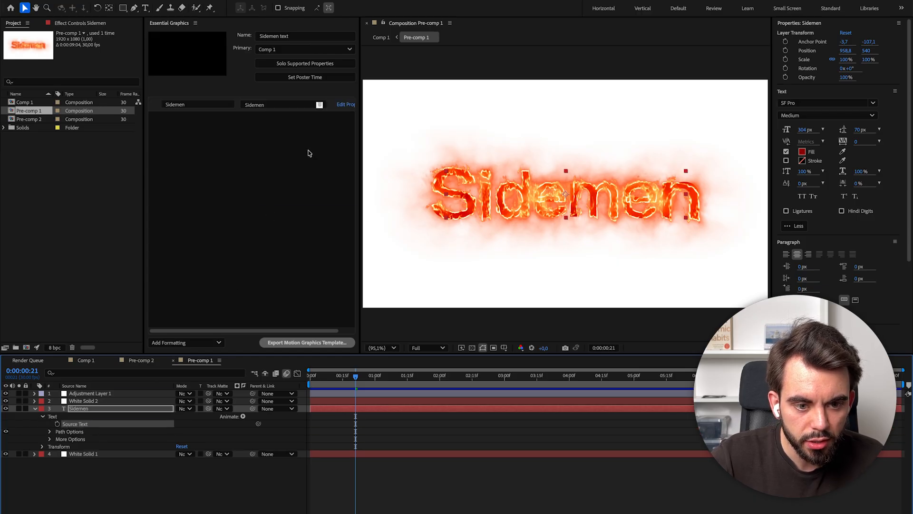
# Try replacing the template's Sidemen text value with "text" and undo the replacement
pyautogui.click(283, 106)
pyautogui.press('super+a')
pyautogui.write('t')
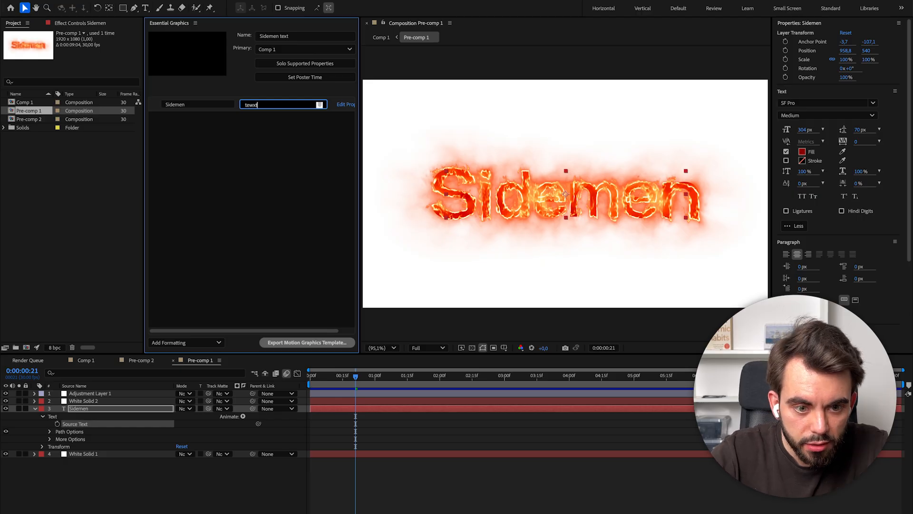
pyautogui.write('ewx')
pyautogui.press('BackSpace')
pyautogui.press('BackSpace')
pyautogui.write('xt')
pyautogui.press('Return')
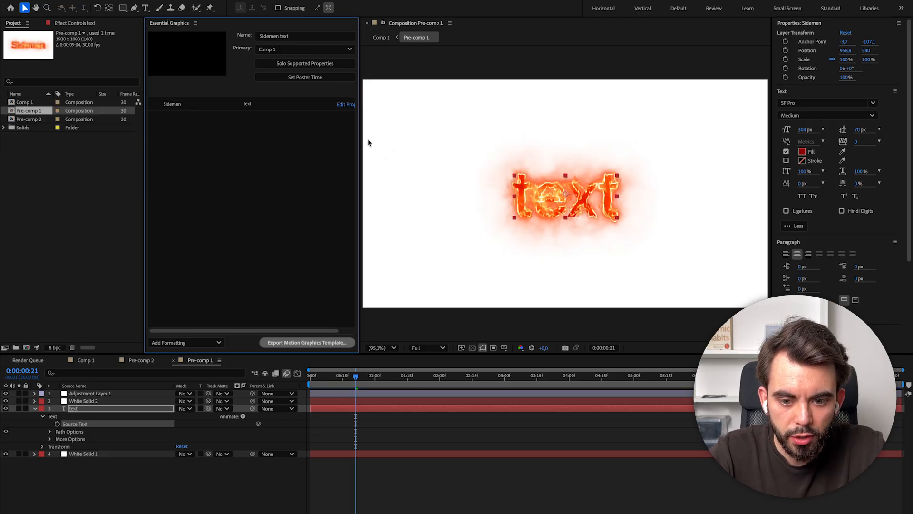
pyautogui.press('super+z')
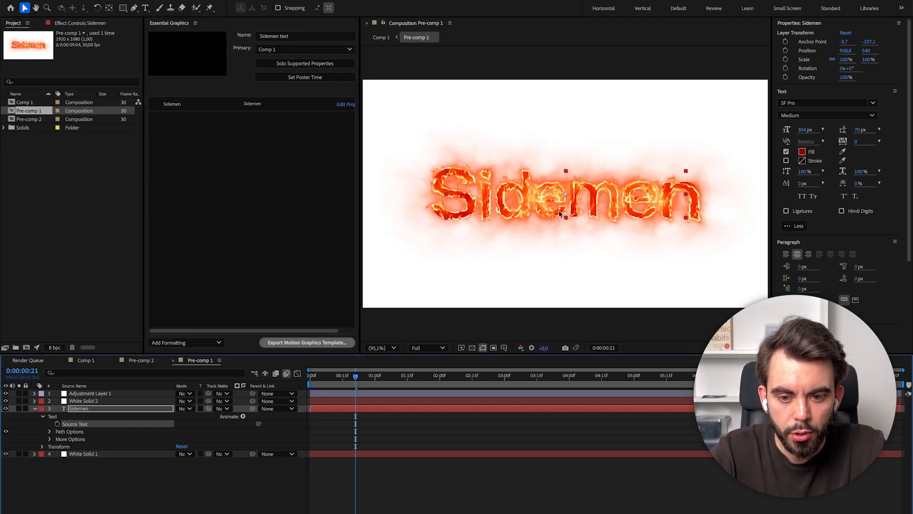
# Rename the template's Sidemen text property to "Title"
pyautogui.press('super+a')
pyautogui.doubleClick(190, 104)
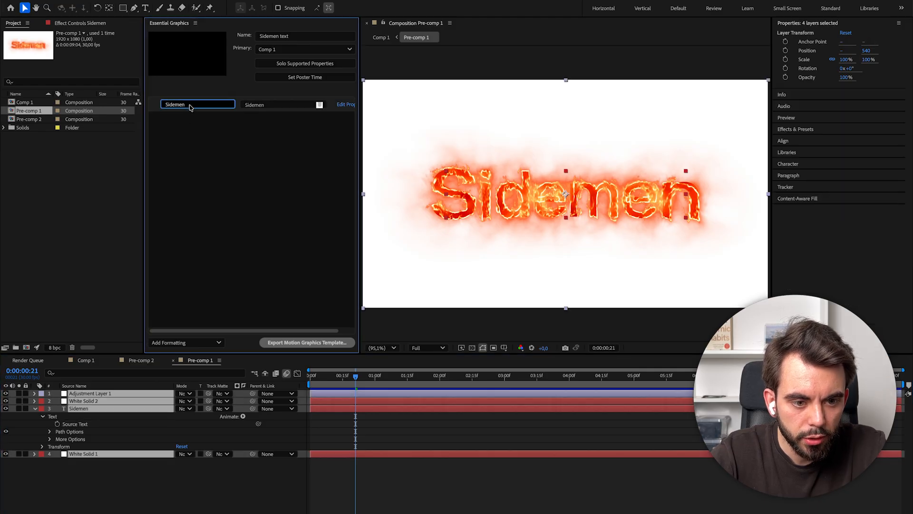
pyautogui.write('Title')
pyautogui.click(41, 450)
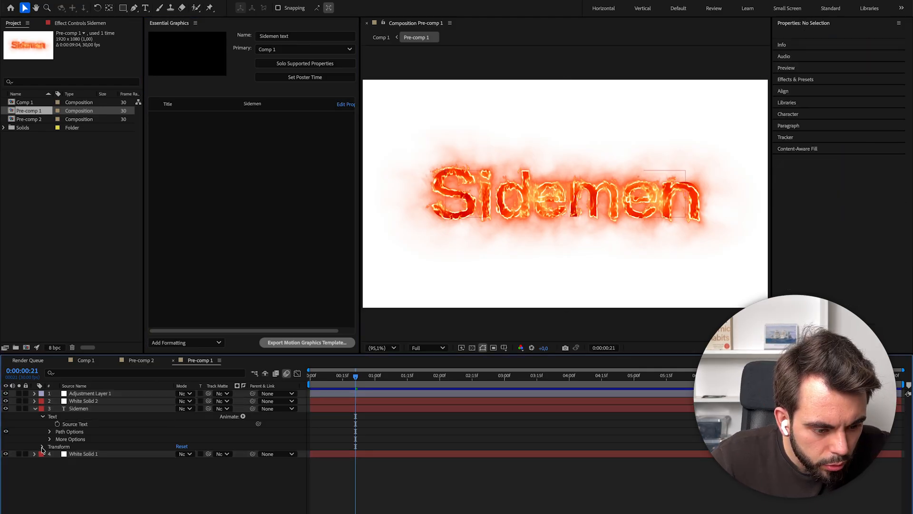
# Add the Sidemen layer's Scale property to the template and test it at 143%
pyautogui.click(42, 447)
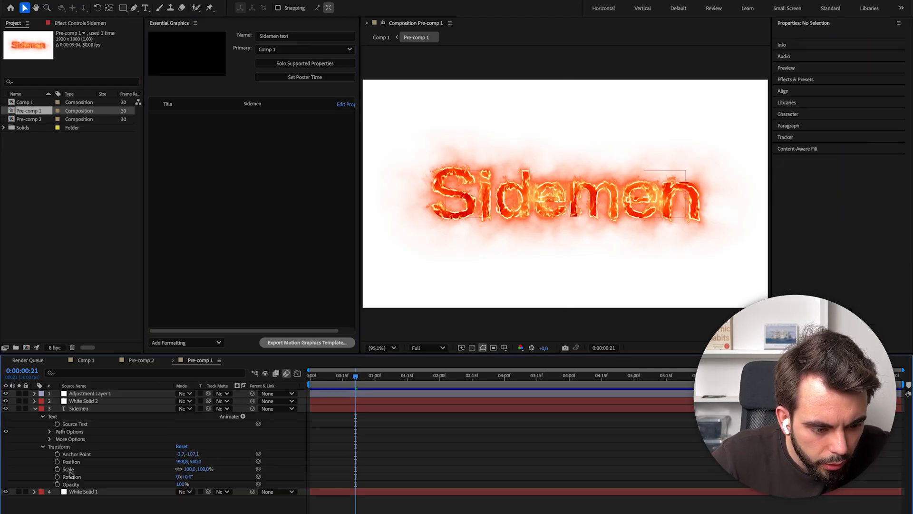
pyautogui.moveTo(69, 471); pyautogui.dragTo(268, 185)
pyautogui.moveTo(247, 118); pyautogui.dragTo(269, 127)
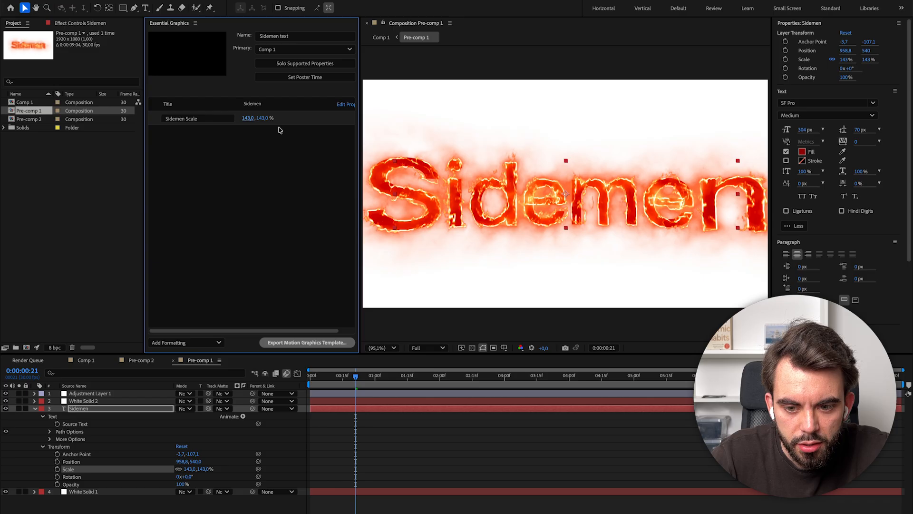
# In Comp 1, end the work area at 0:00:02:14, where the transition is over, and trim the composition to it
pyautogui.click(85, 360)
pyautogui.moveTo(349, 375); pyautogui.dragTo(467, 387)
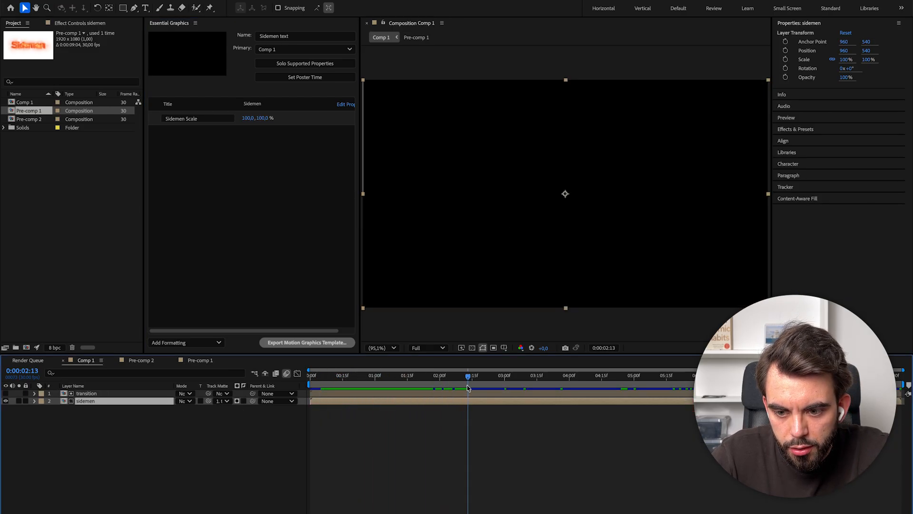
pyautogui.click(532, 470)
pyautogui.press('pagedown')
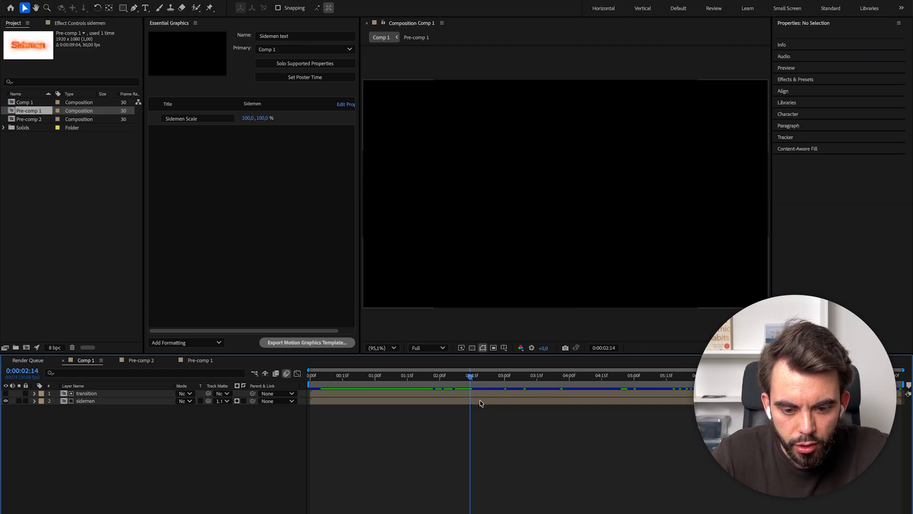
pyautogui.press('n')
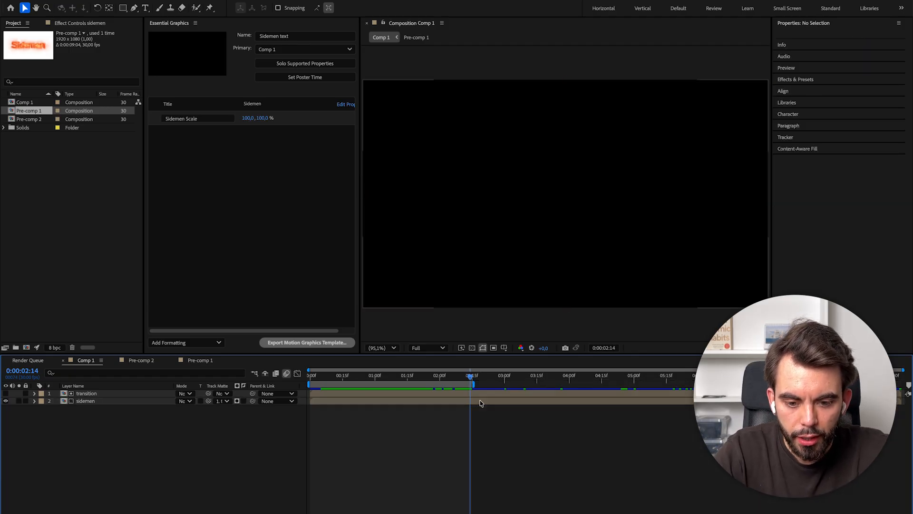
pyautogui.hotkey('ctrl', 'shift', 'x')
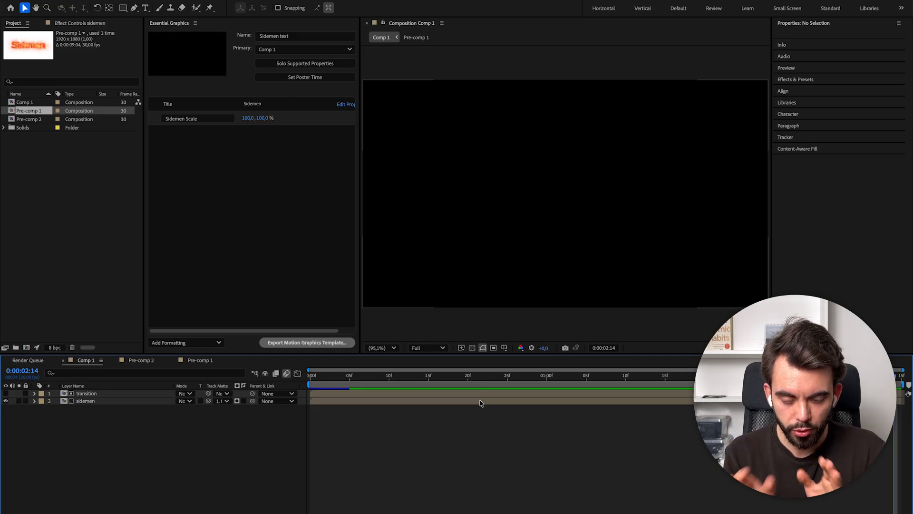
# Export the Motion Graphics template to the Local Templates Folder with a video preview, replacing the existing file
pyautogui.click(278, 343)
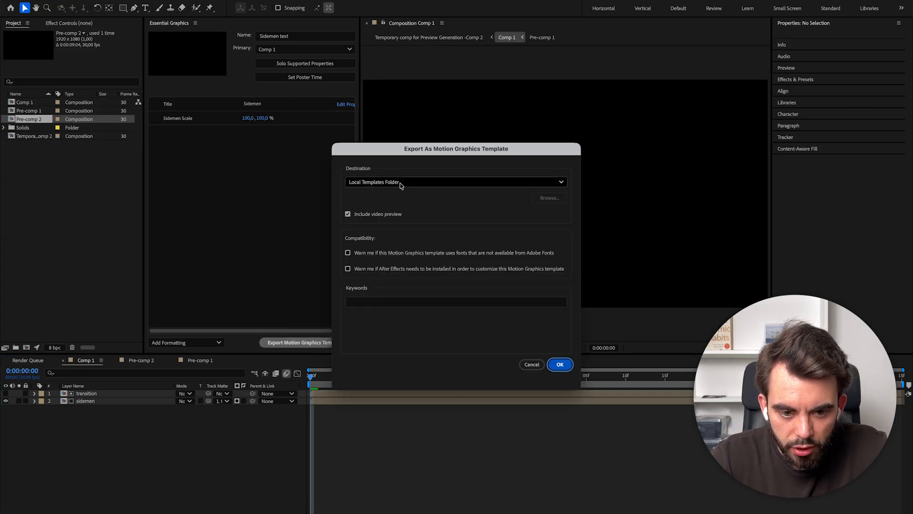
pyautogui.click(556, 367)
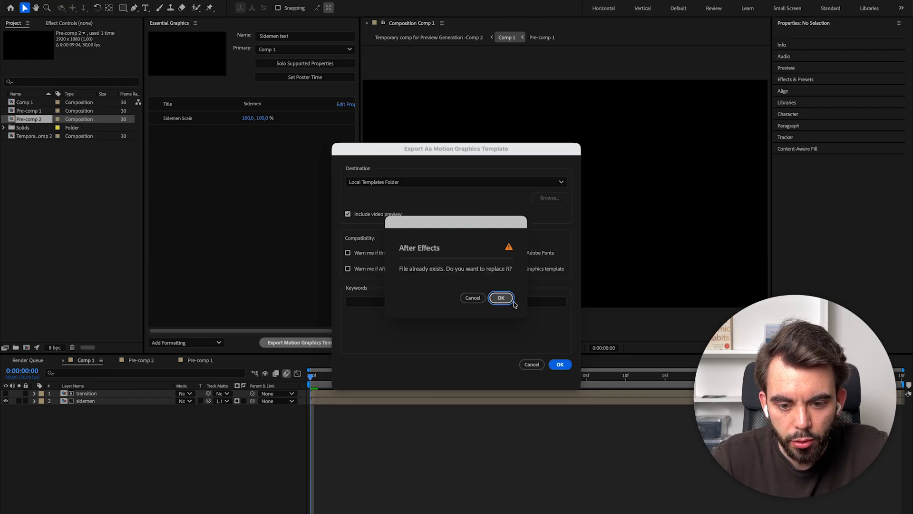
pyautogui.click(502, 298)
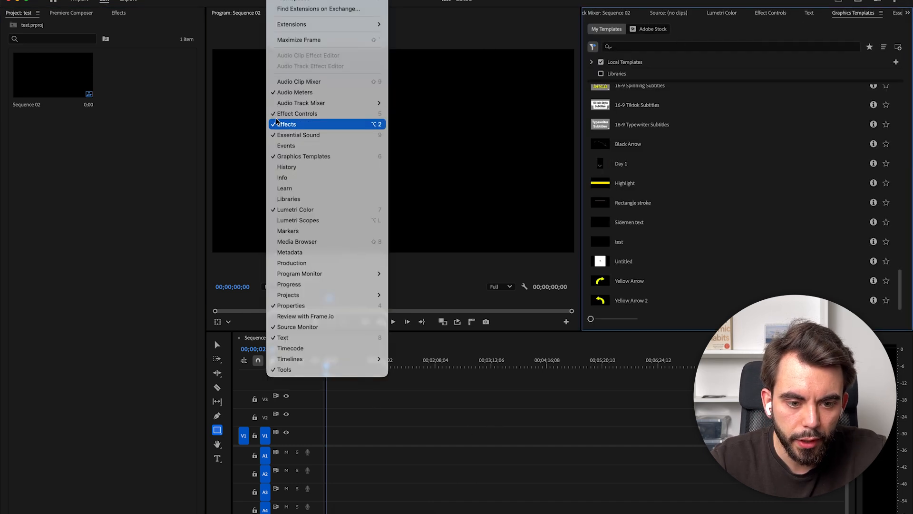
# In Premiere Pro, place the Sidemen text graphics template at the start of track V1 with existing sequence settings and render the preview
pyautogui.click(303, 156)
pyautogui.moveTo(624, 224); pyautogui.dragTo(325, 437)
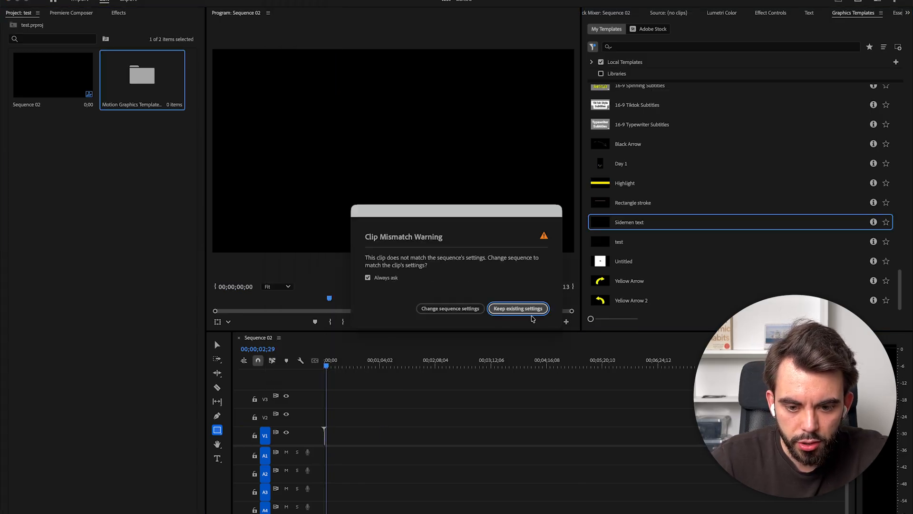
pyautogui.click(524, 311)
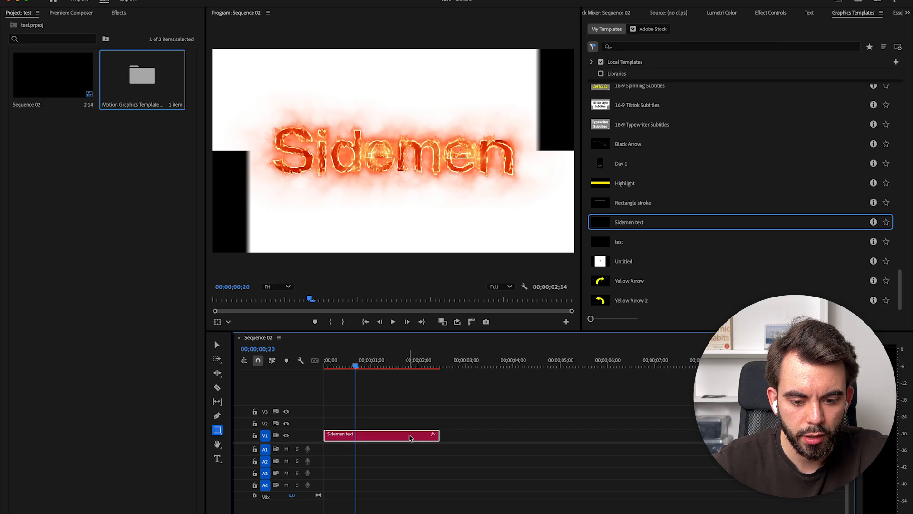
pyautogui.press('Return')
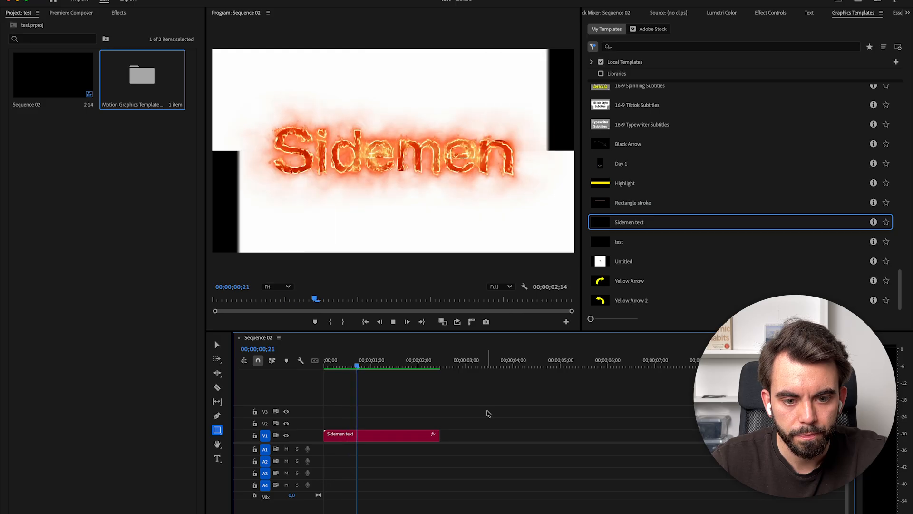
pyautogui.click(531, 461)
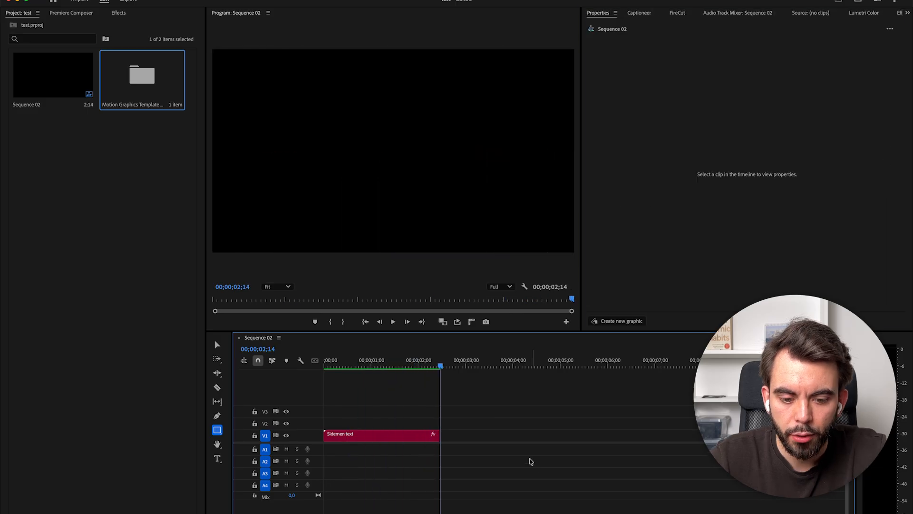
# Set the Sidemen text clip's Sidemen Scale to 112% and its Title to "text", checking it around one second into the sequence
pyautogui.click(431, 437)
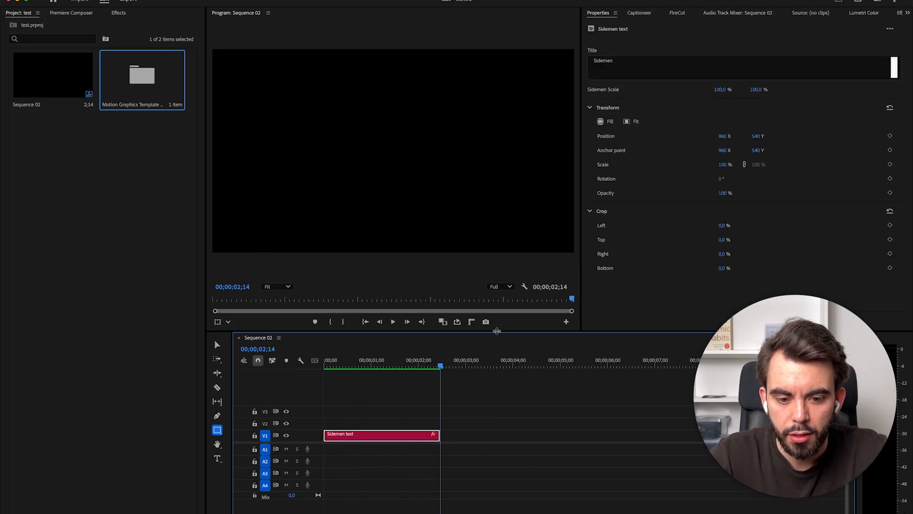
pyautogui.click(377, 365)
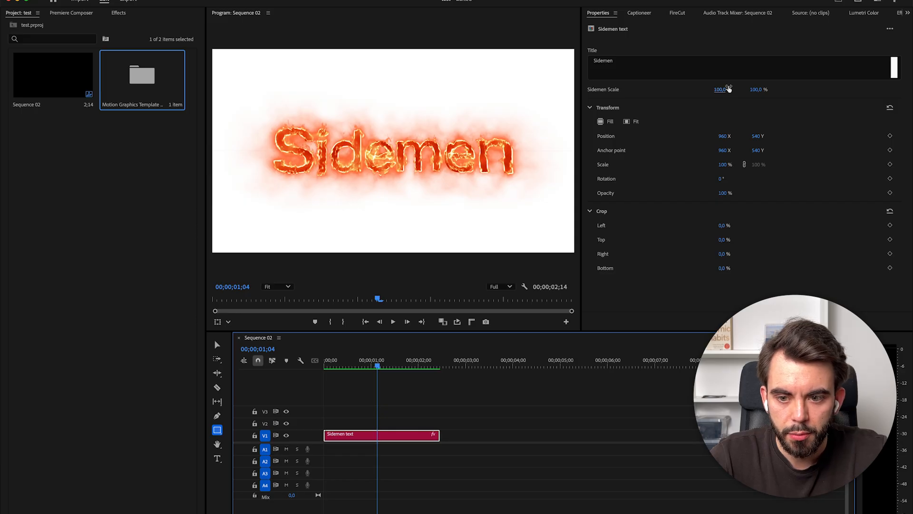
pyautogui.moveTo(728, 89)
pyautogui.mouseDown()
pyautogui.moveTo(702, 90)
pyautogui.moveTo(732, 92)
pyautogui.mouseUp()
pyautogui.click(655, 67)
pyautogui.write('text')
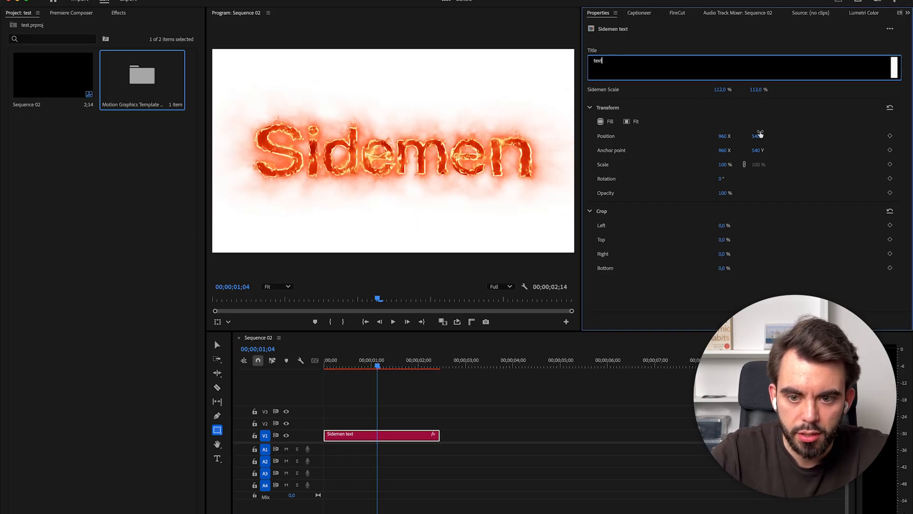
pyautogui.click(383, 137)
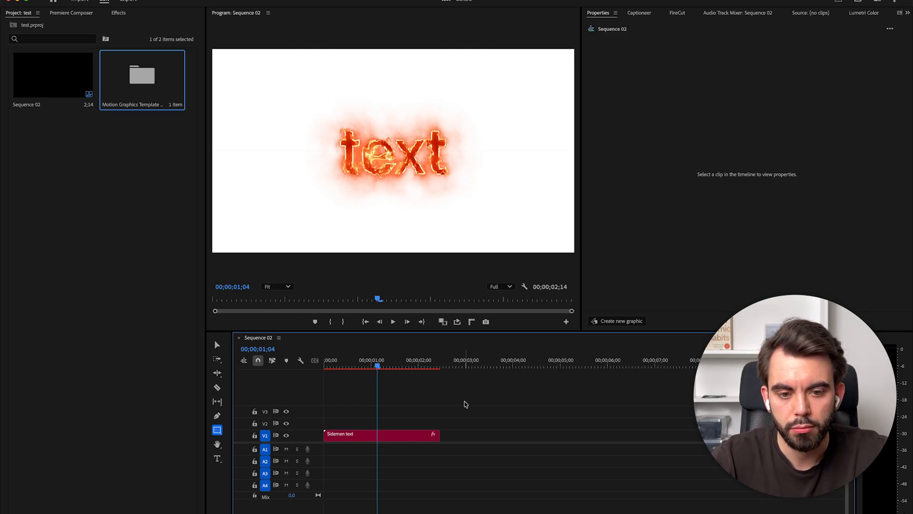
pyautogui.moveTo(378, 364)
pyautogui.mouseDown()
pyautogui.moveTo(363, 365)
pyautogui.moveTo(374, 364)
pyautogui.mouseUp()
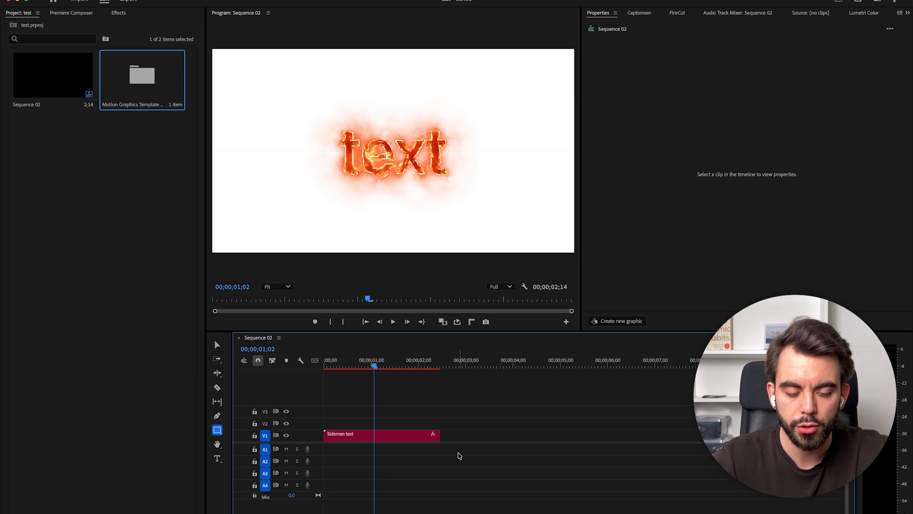
# Mark the Sidemen text clip at 00;00;01;02, where white fully covers the frame, and move the clip up to track V2
pyautogui.click(398, 439)
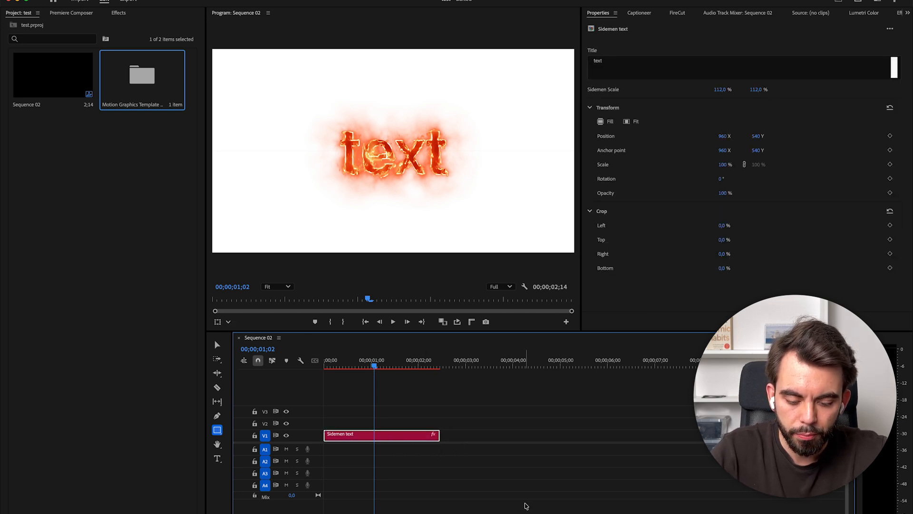
pyautogui.click(461, 499)
pyautogui.press('Left')
pyautogui.press('Left')
pyautogui.press('Left')
pyautogui.press('Left')
pyautogui.press('Left')
pyautogui.press('Left')
pyautogui.press('Left')
pyautogui.press('Left')
pyautogui.press('Left')
pyautogui.press('Left')
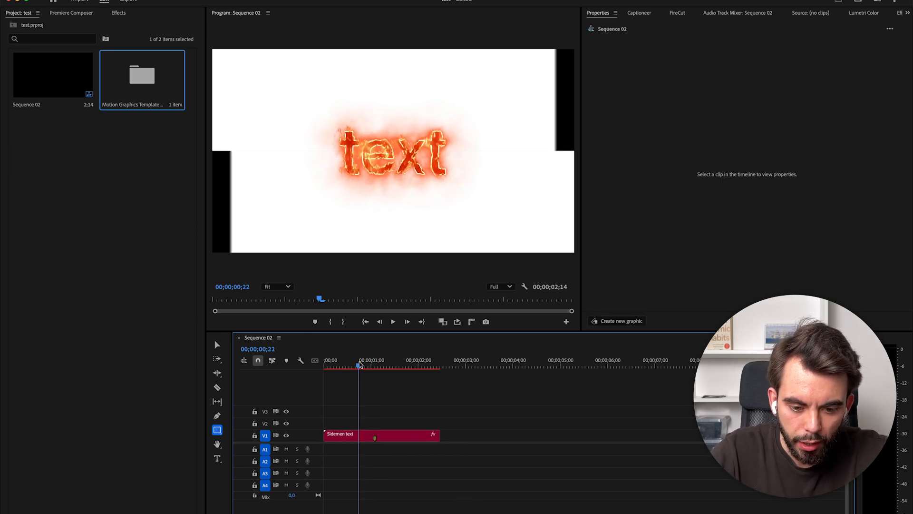
pyautogui.moveTo(376, 435); pyautogui.dragTo(375, 422)
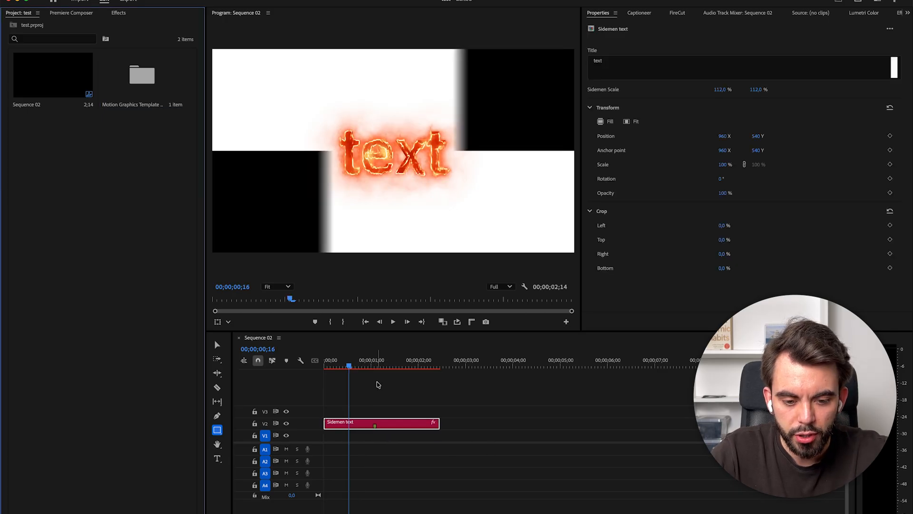
pyautogui.click(373, 366)
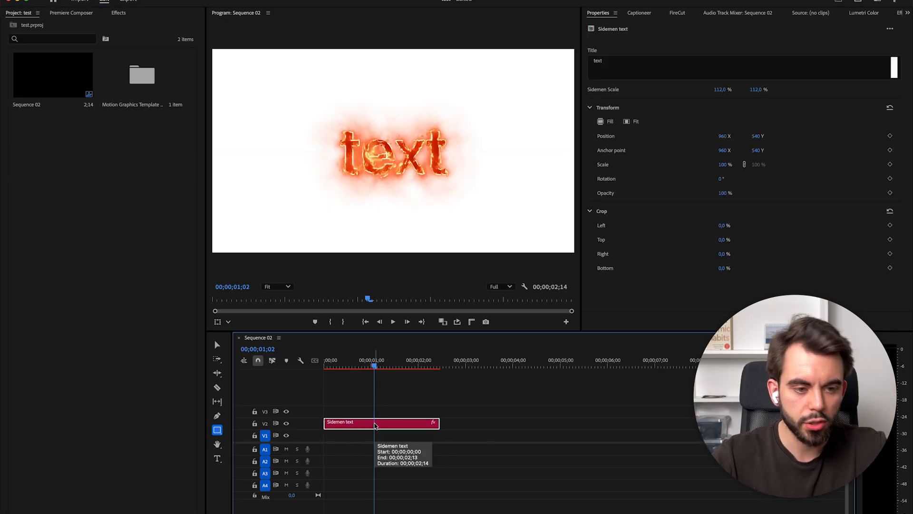
# Draw a placeholder rectangle left of the frame's center on V1 at about three seconds and trim its clip to end at 00;00;05;01
pyautogui.click(508, 361)
pyautogui.moveTo(283, 126); pyautogui.dragTo(369, 224)
pyautogui.click(629, 506)
pyautogui.moveTo(743, 436); pyautogui.dragTo(562, 435)
pyautogui.click(531, 436)
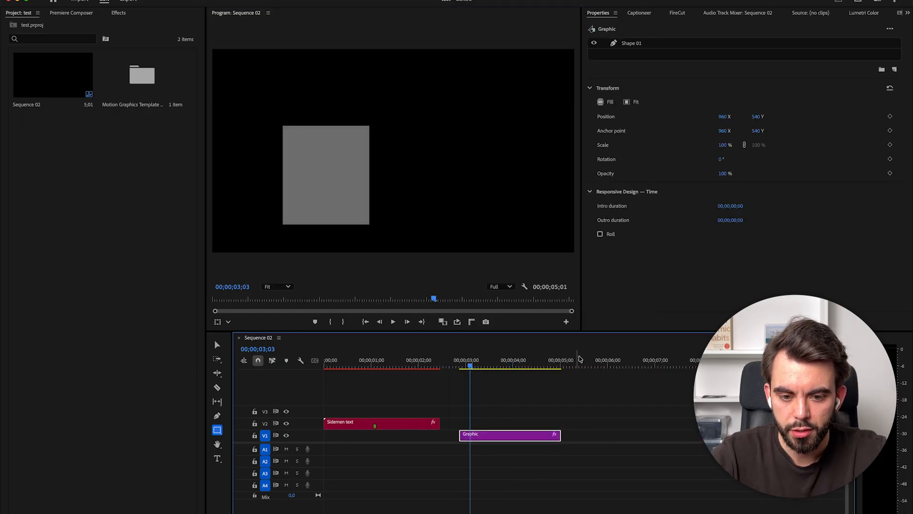
# Align the Sidemen text clip's marker on V2 with the end of the Graphic clip and play the transition from 00;00;02;29
pyautogui.click(580, 360)
pyautogui.moveTo(384, 432); pyautogui.dragTo(589, 430)
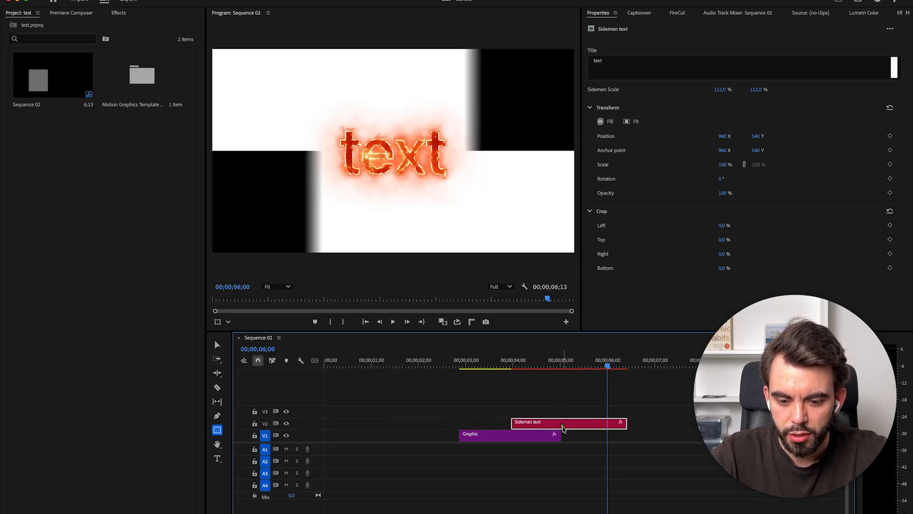
pyautogui.click(465, 361)
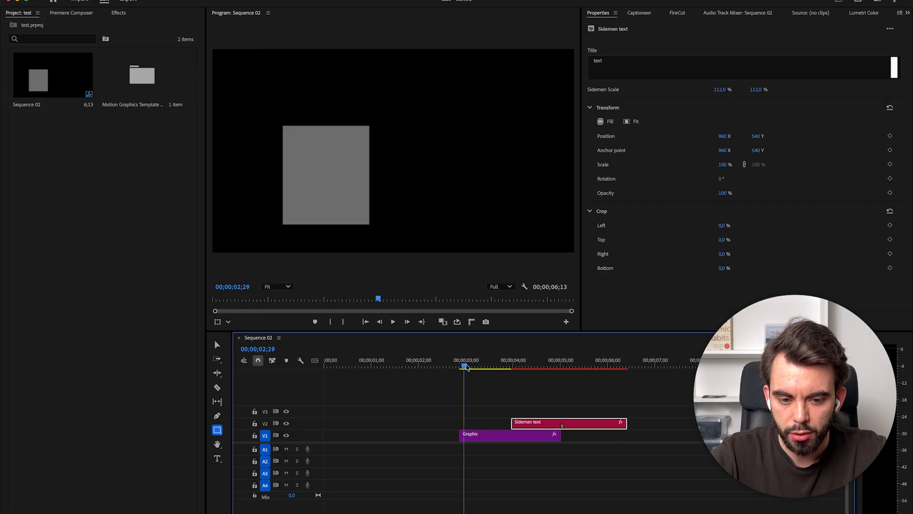
pyautogui.press('space')
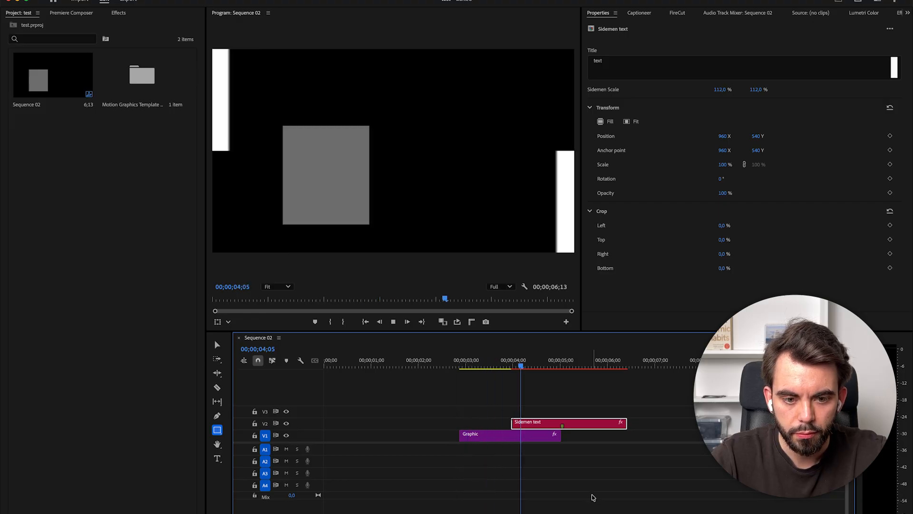